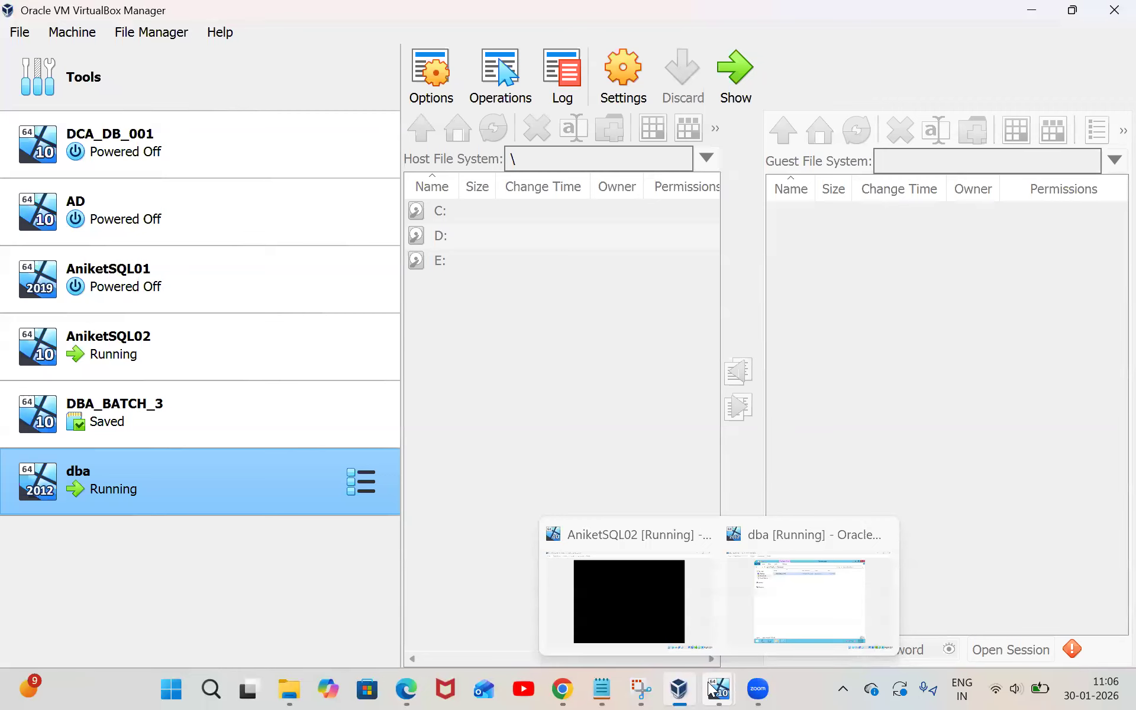
Bring the running dba VM window to the front from its taskbar preview thumbnail
{"action": "left_click", "coordinate": [808, 605]}
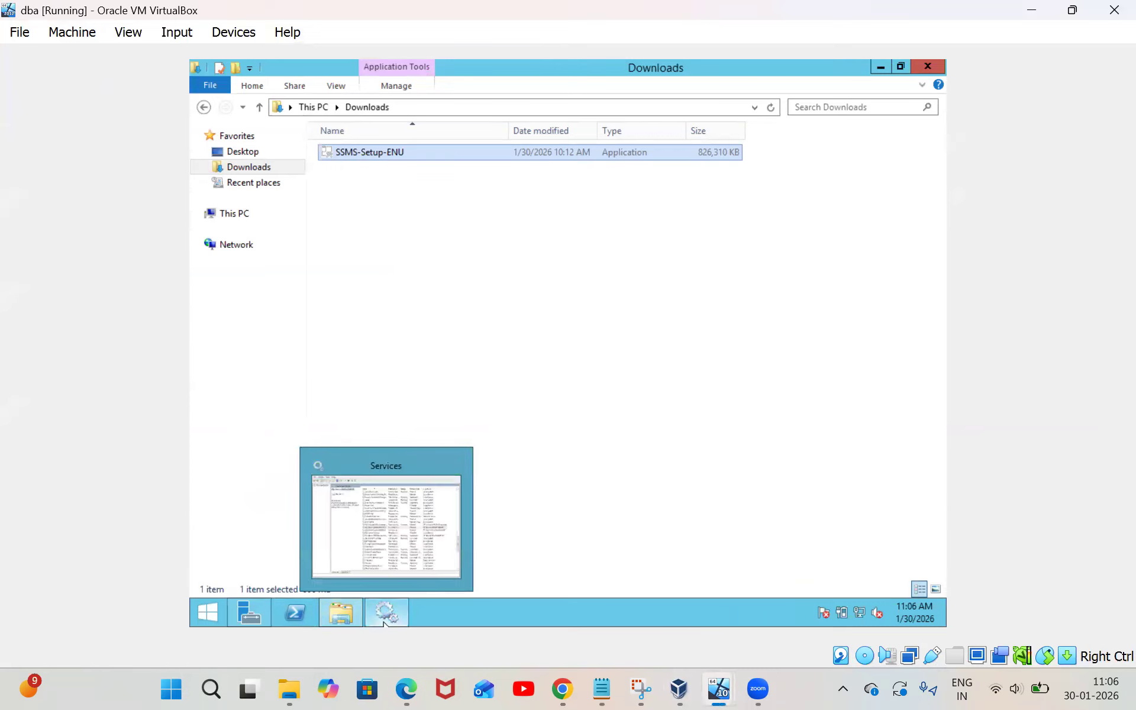
Launch Internet Explorer from the Windows Server Start screen
{"action": "mouse_move", "coordinate": [337, 622]}
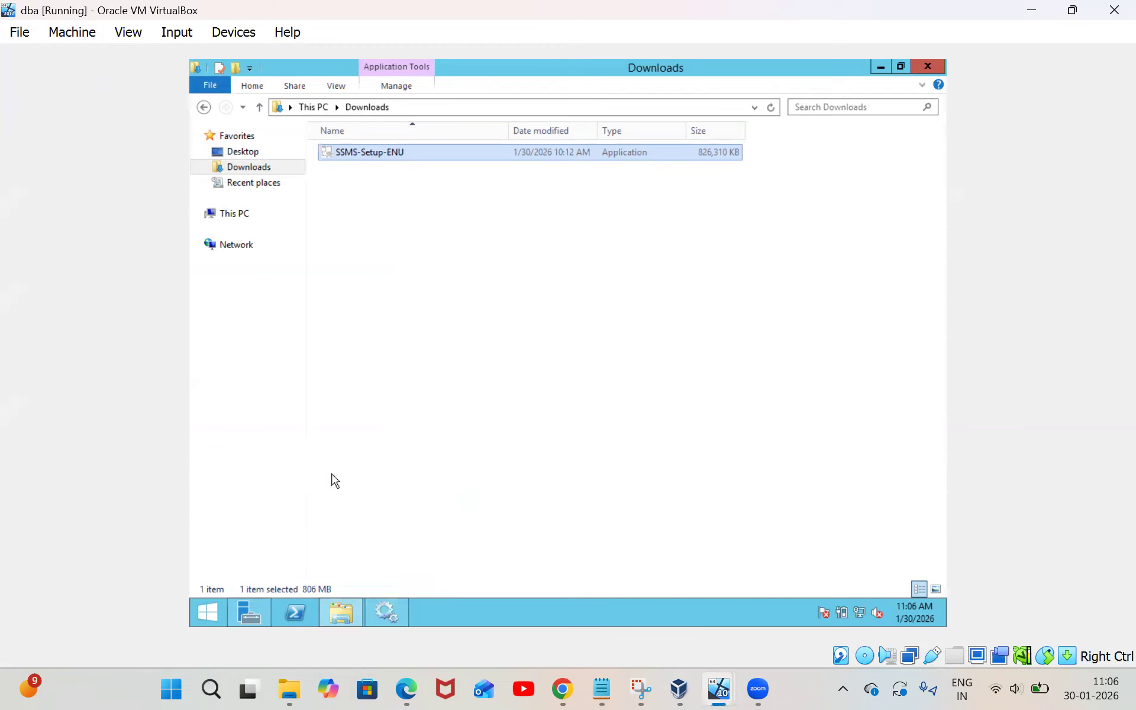
{"action": "left_click", "coordinate": [208, 621]}
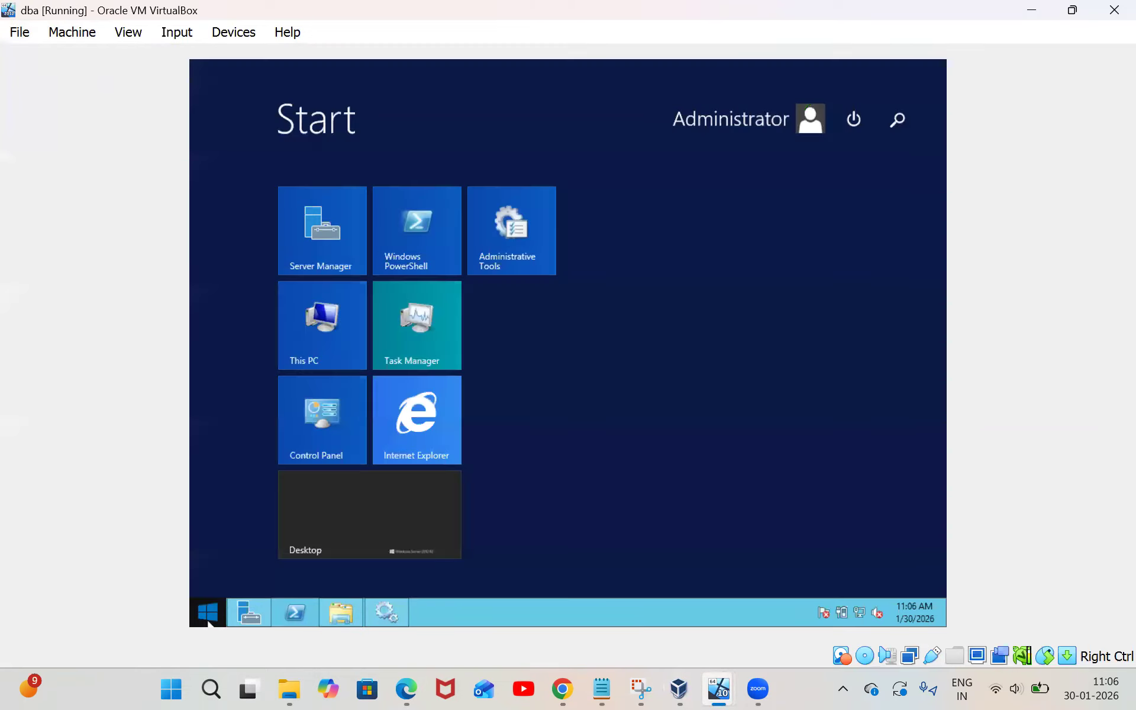
{"action": "left_click", "coordinate": [417, 412]}
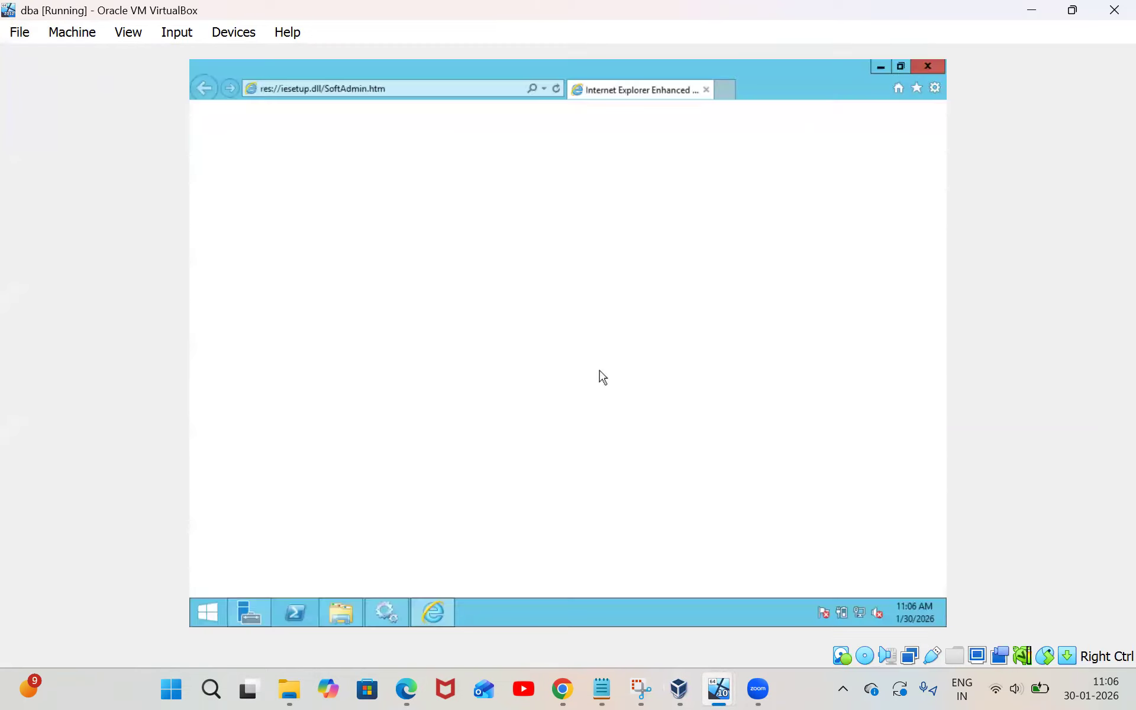
Search Bing for 'download ssms', then return to the Downloads folder window
{"action": "left_click", "coordinate": [426, 92]}
{"action": "type", "text": "d"}
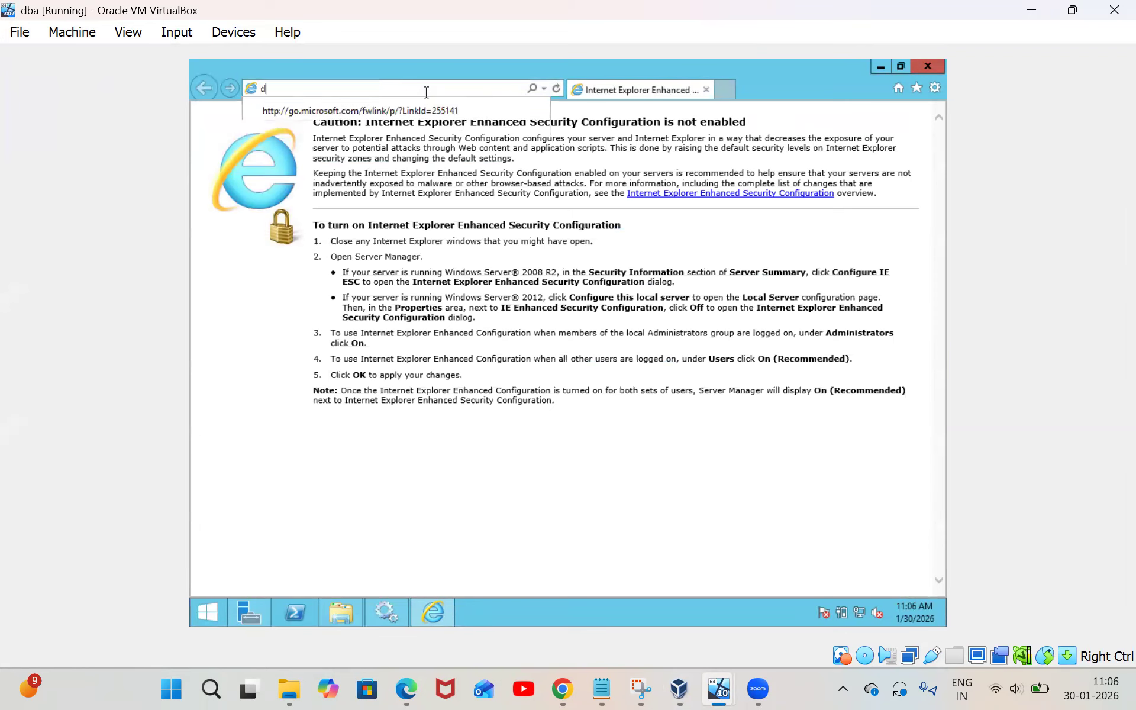
{"action": "type", "text": "owl"}
{"action": "key", "text": "BackSpace"}
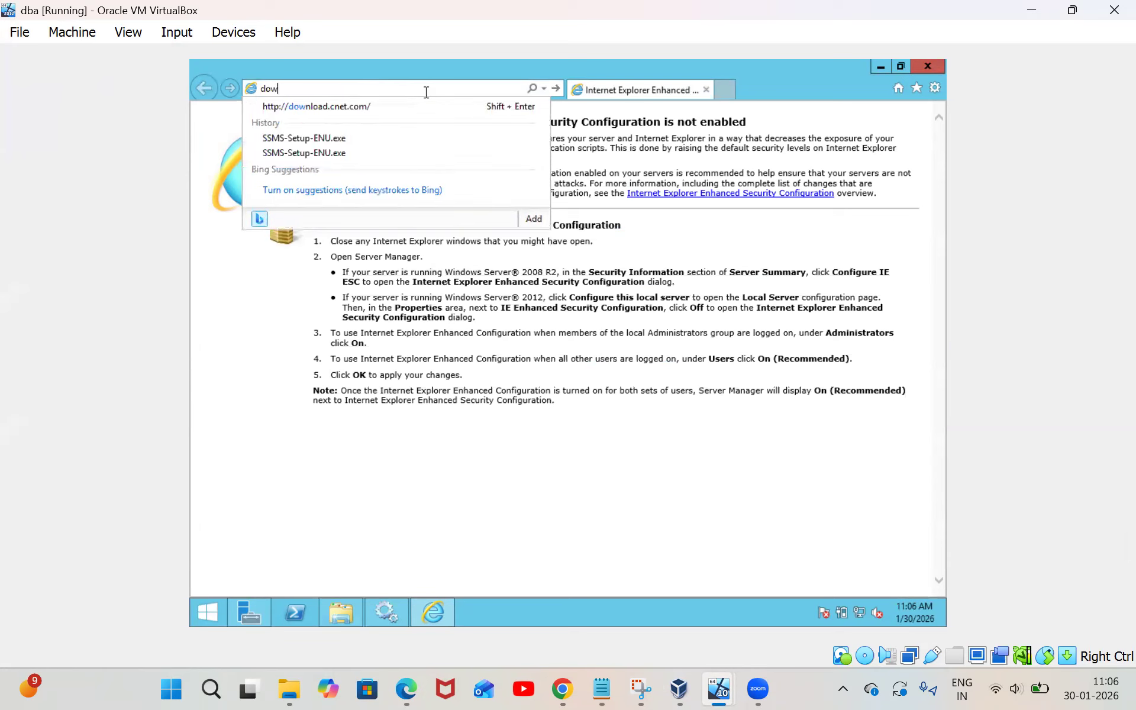
{"action": "type", "text": "nload ssms"}
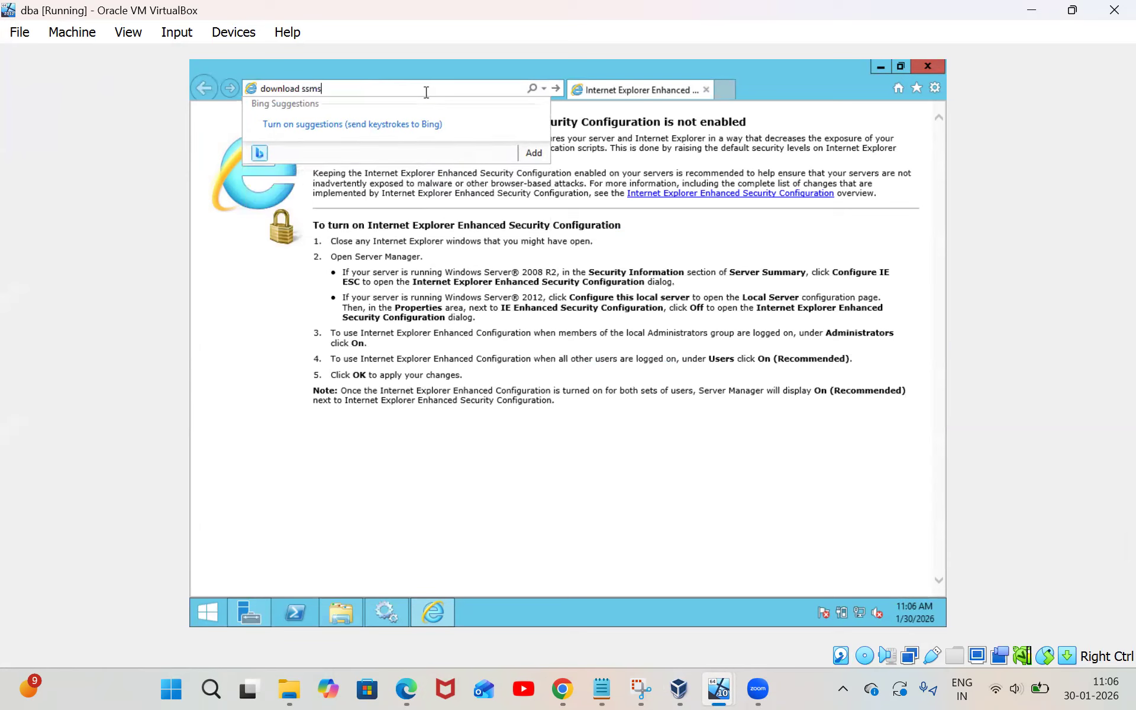
{"action": "key", "text": "Return"}
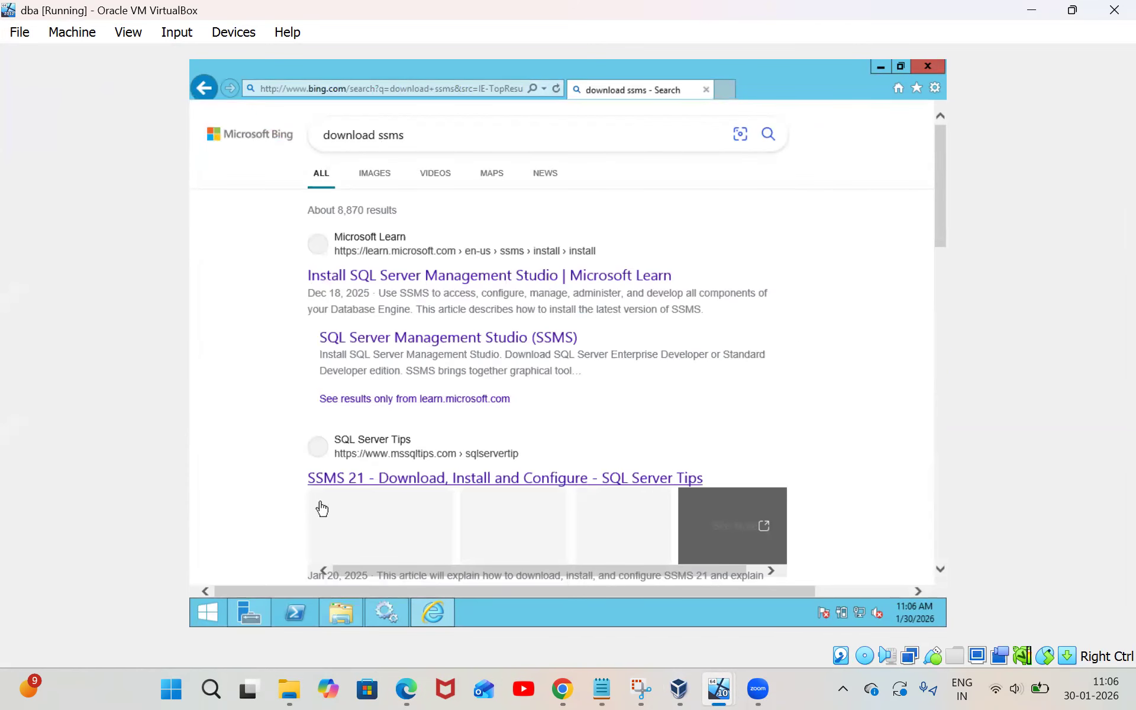
{"action": "mouse_move", "coordinate": [342, 620]}
{"action": "left_click", "coordinate": [322, 528]}
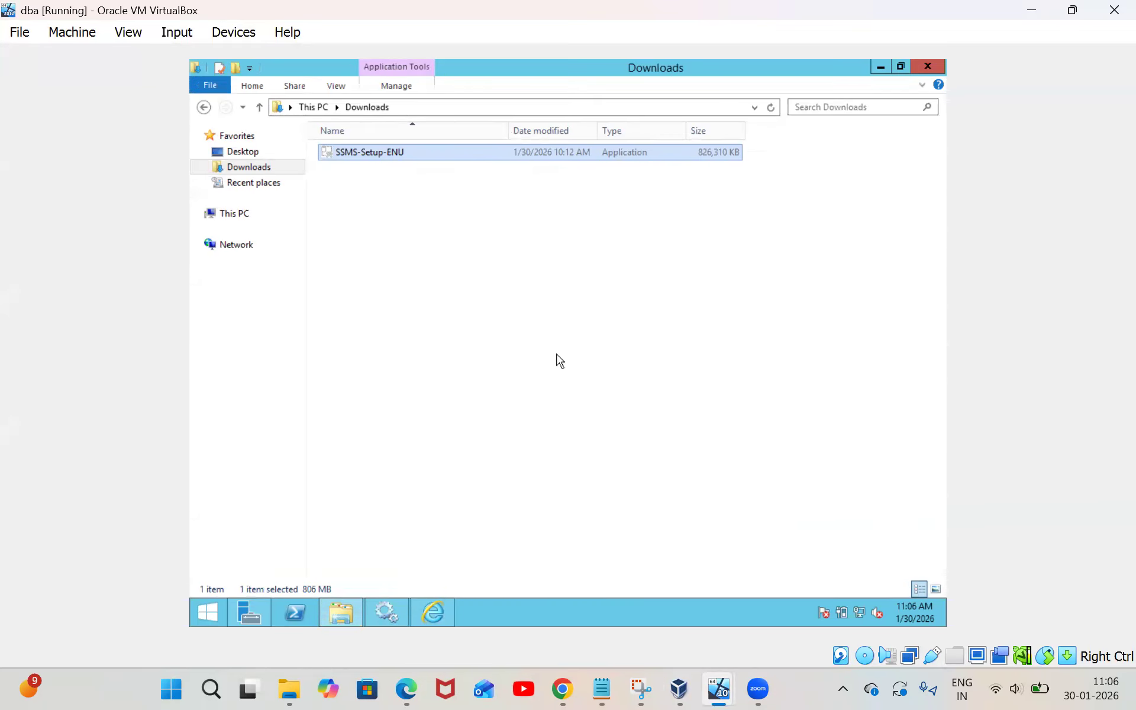
Run SSMS-Setup-ENU as administrator, then close its welcome screen
{"action": "left_click", "coordinate": [407, 155]}
{"action": "right_click", "coordinate": [406, 154]}
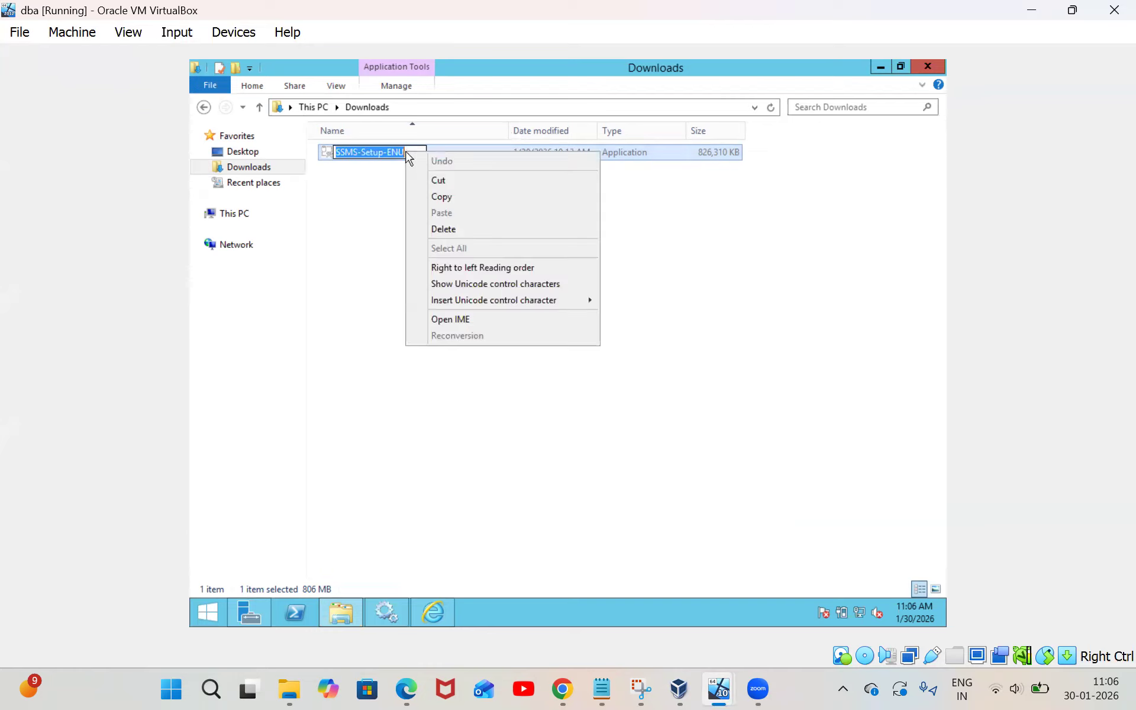
{"action": "left_click", "coordinate": [327, 226]}
{"action": "left_click_drag", "start_coordinate": [324, 220], "coordinate": [440, 151]}
{"action": "right_click", "coordinate": [441, 152]}
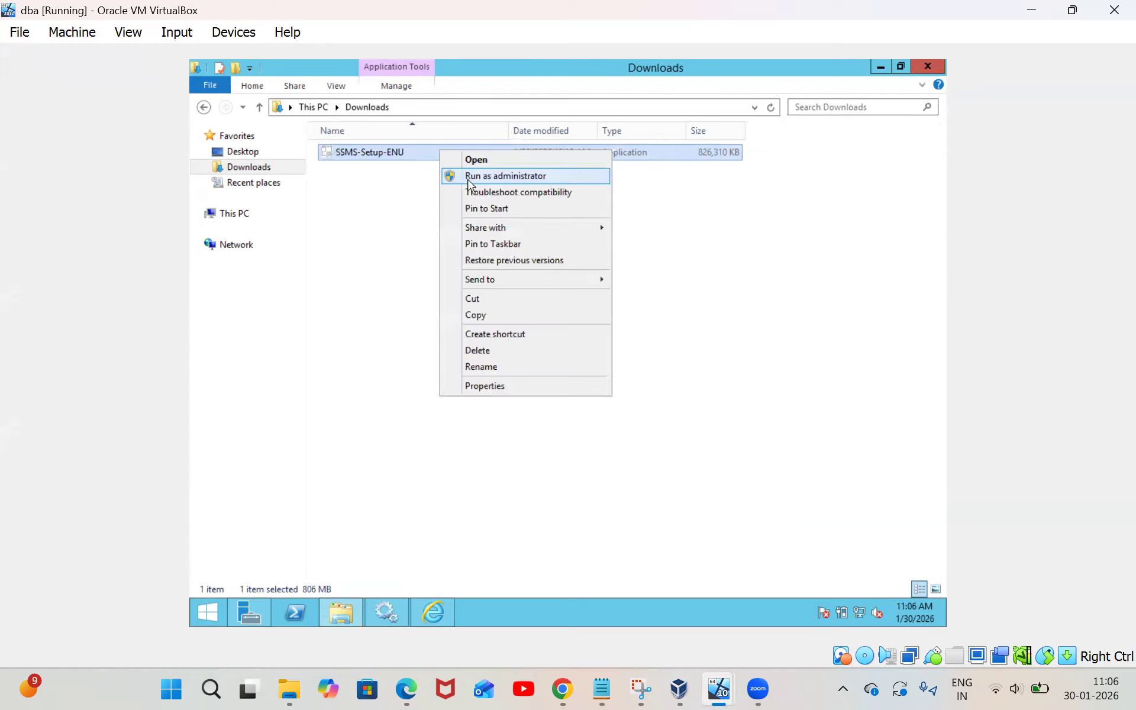
{"action": "left_click", "coordinate": [467, 176]}
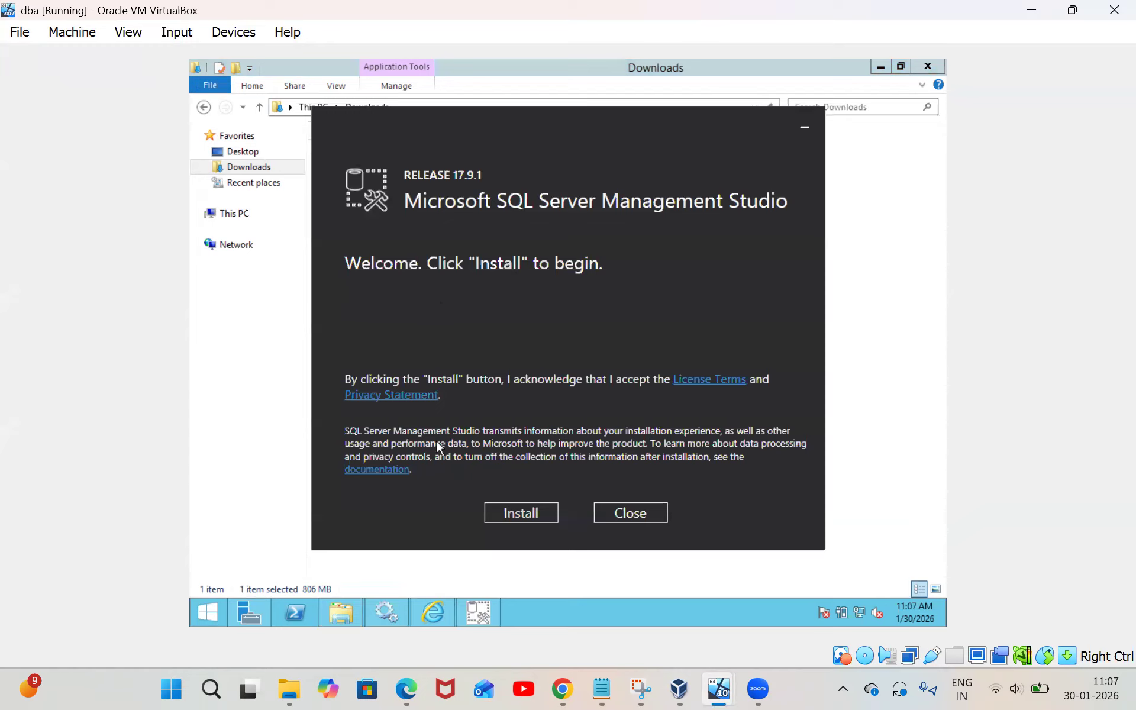
{"action": "left_click", "coordinate": [521, 513]}
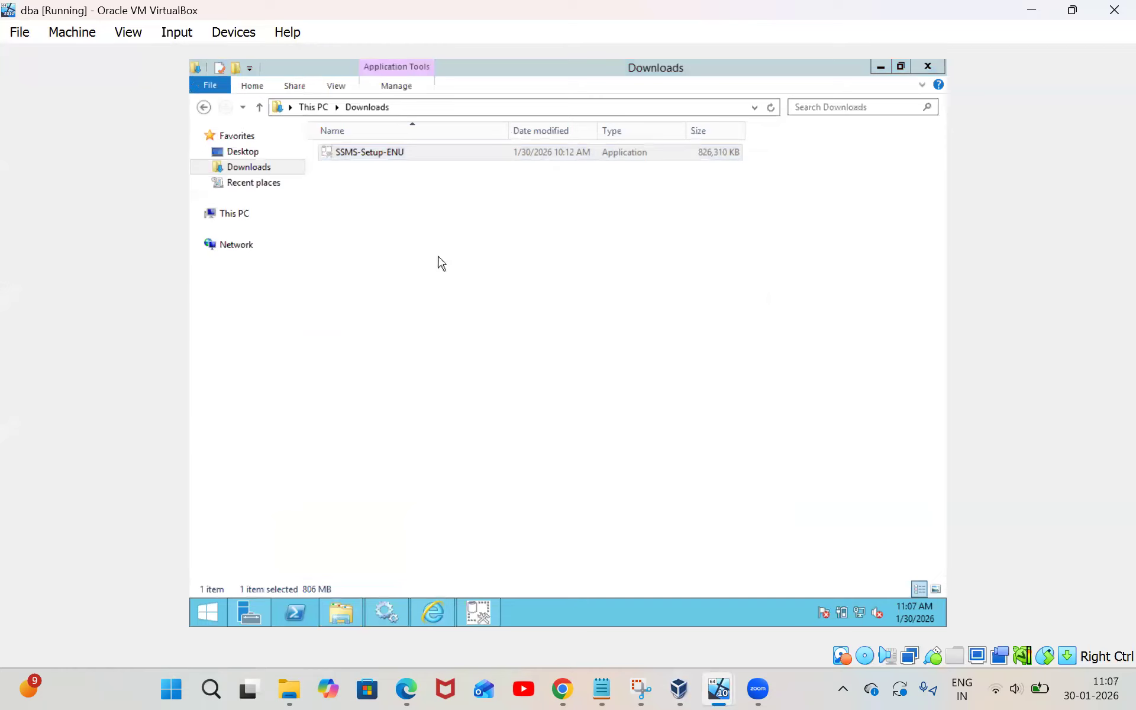
Relaunch SSMS-Setup-ENU, install SSMS 17.9.1, and close setup once it completes
{"action": "double_click", "coordinate": [449, 152]}
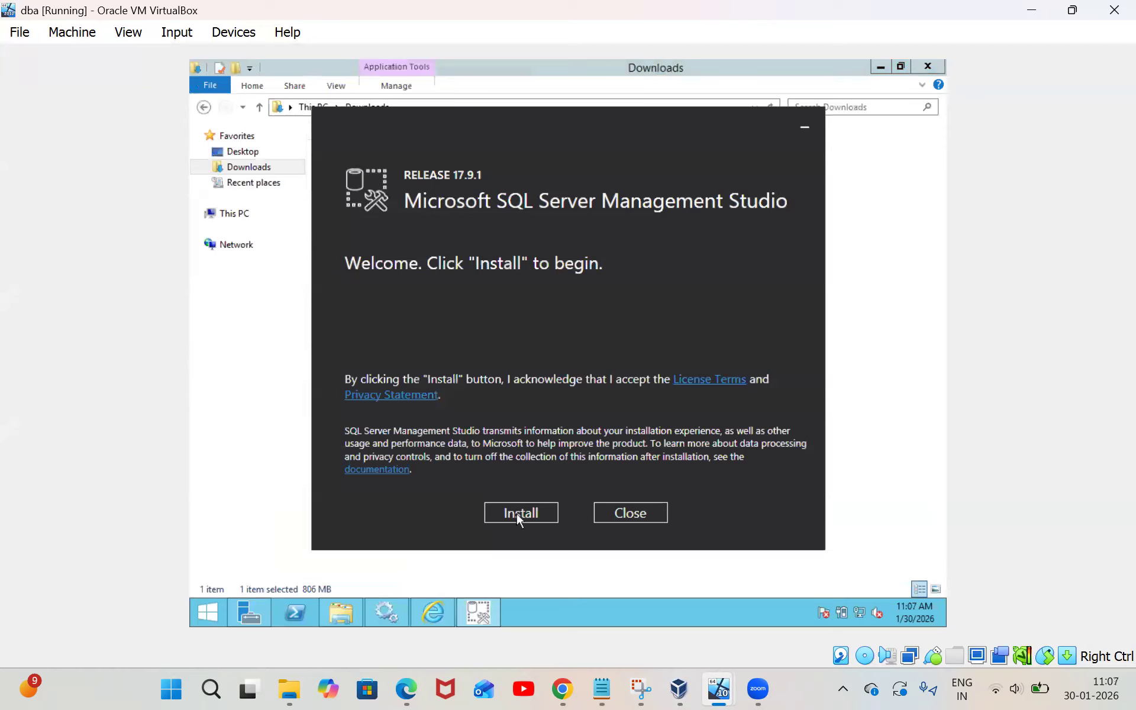
{"action": "left_click", "coordinate": [517, 516]}
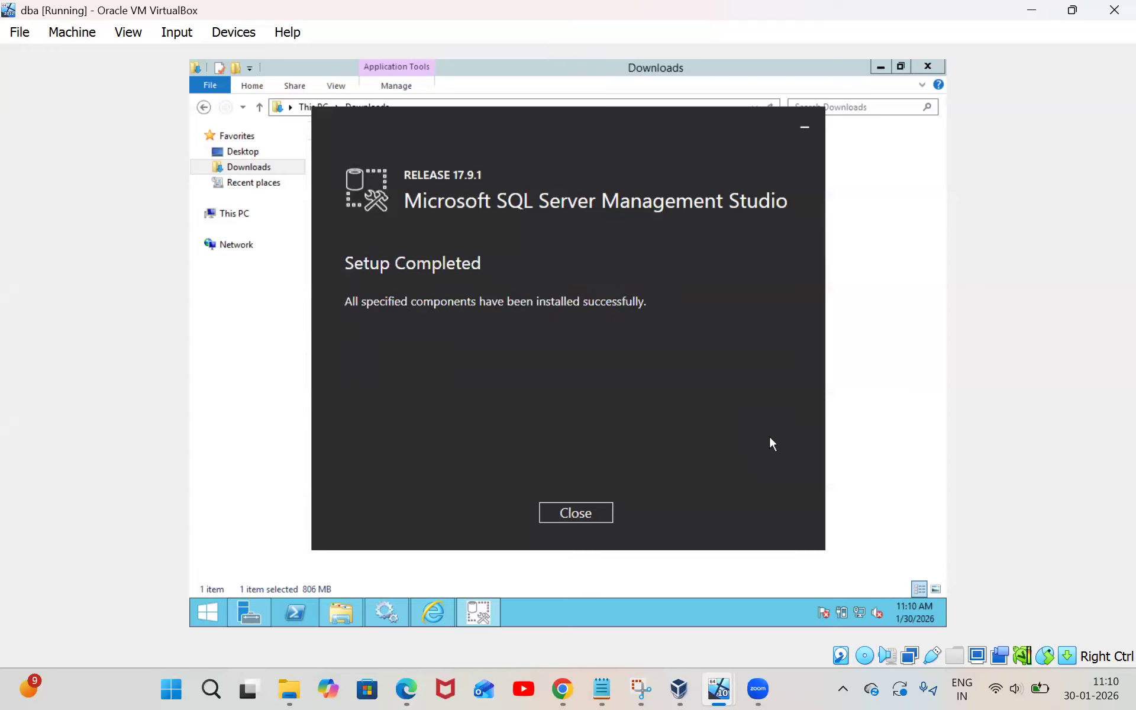
{"action": "left_click", "coordinate": [575, 519]}
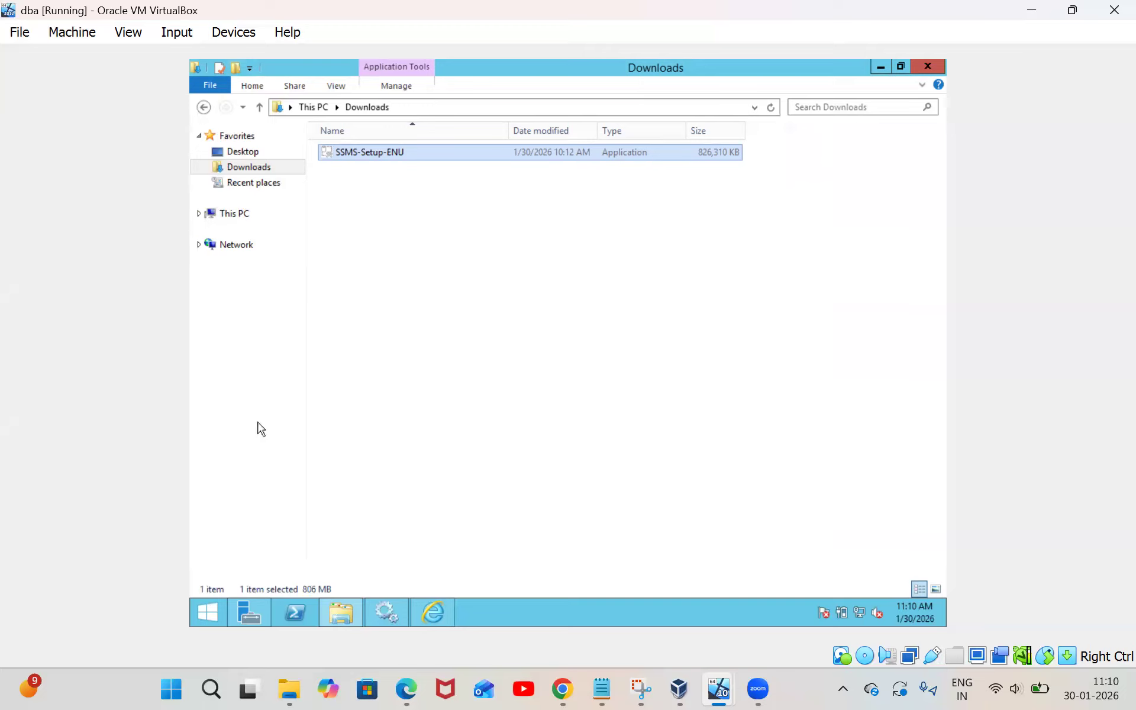
Restart the VM with Other (Unplanned) as the shutdown reason
{"action": "left_click", "coordinate": [213, 600]}
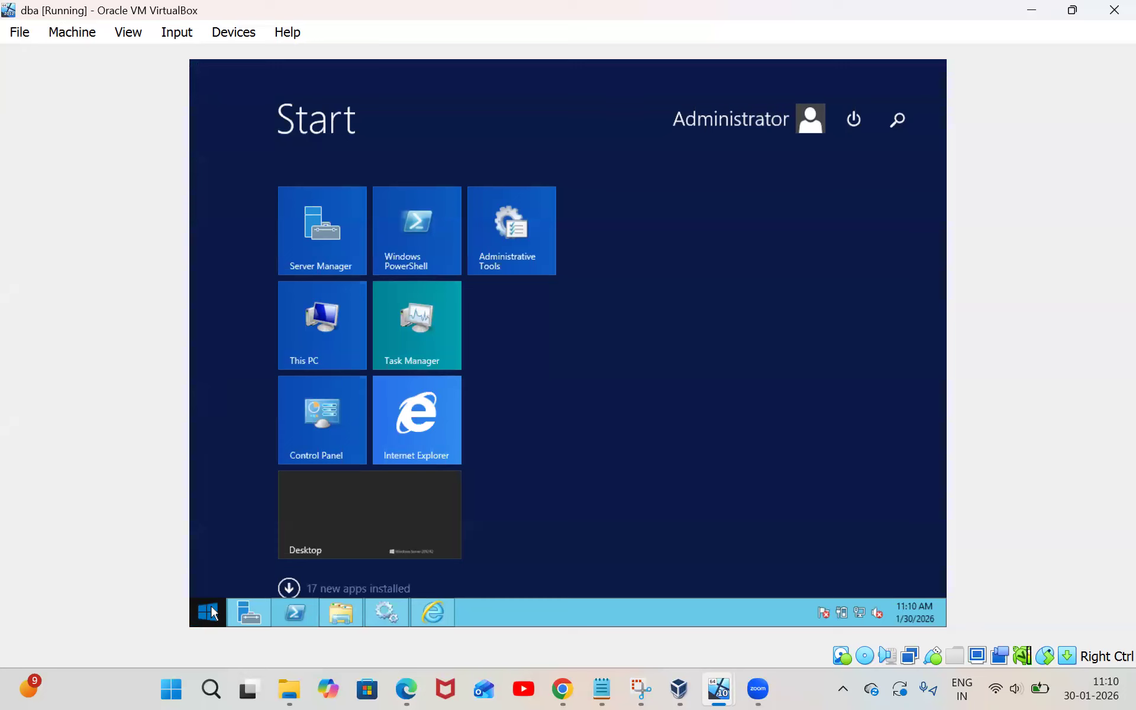
{"action": "right_click", "coordinate": [214, 612]}
{"action": "mouse_move", "coordinate": [240, 589]}
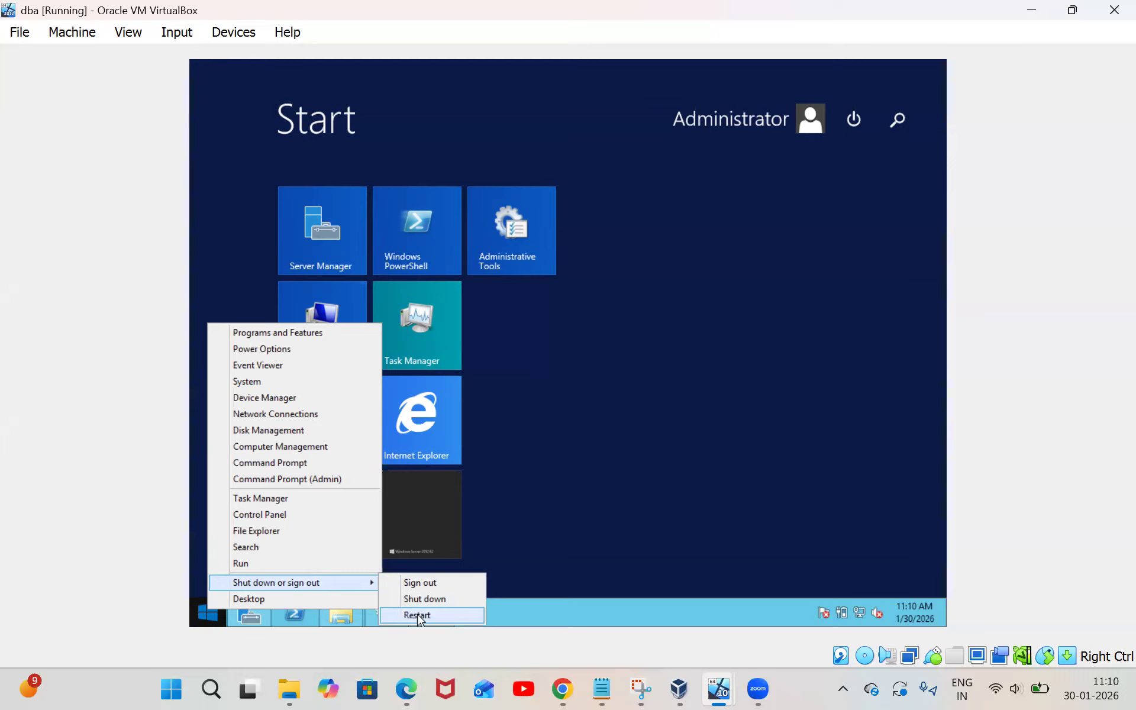
{"action": "left_click", "coordinate": [417, 617]}
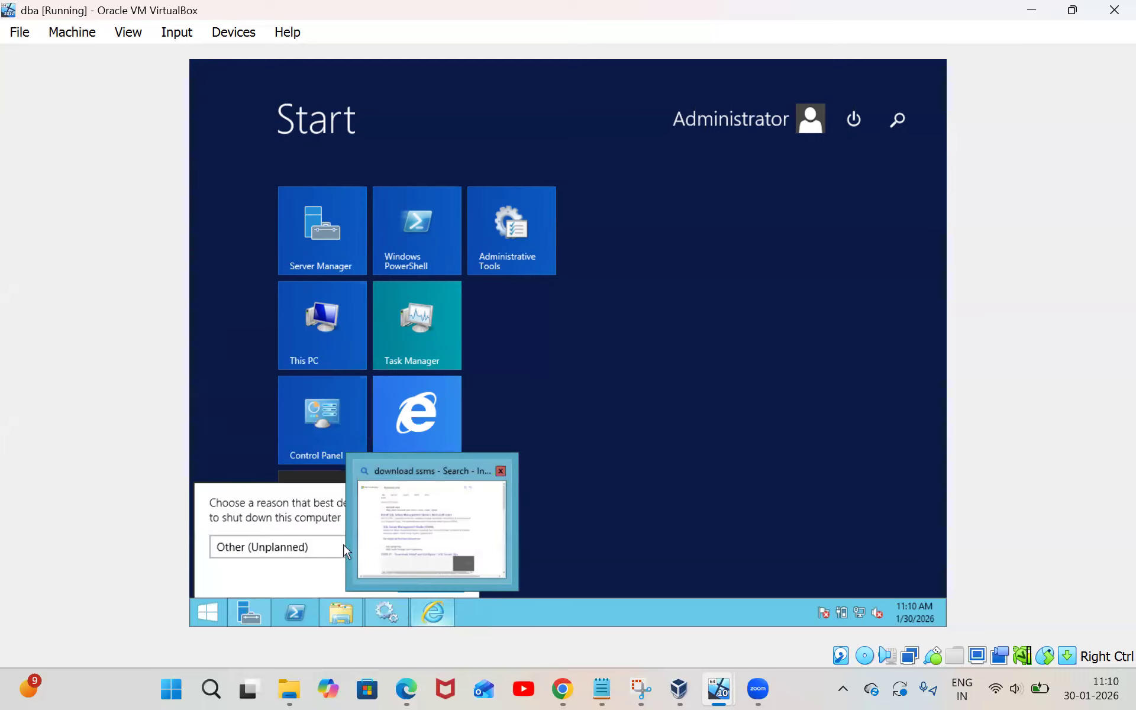
{"action": "left_click", "coordinate": [318, 544]}
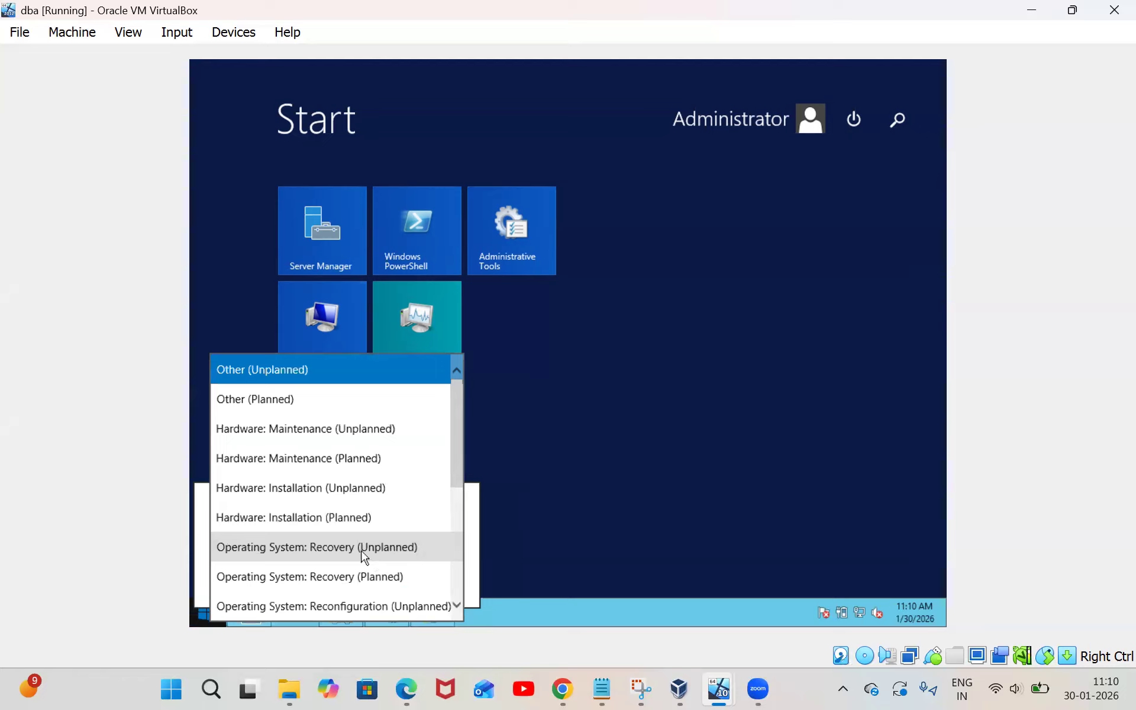
{"action": "left_click", "coordinate": [507, 534]}
{"action": "left_click", "coordinate": [415, 576]}
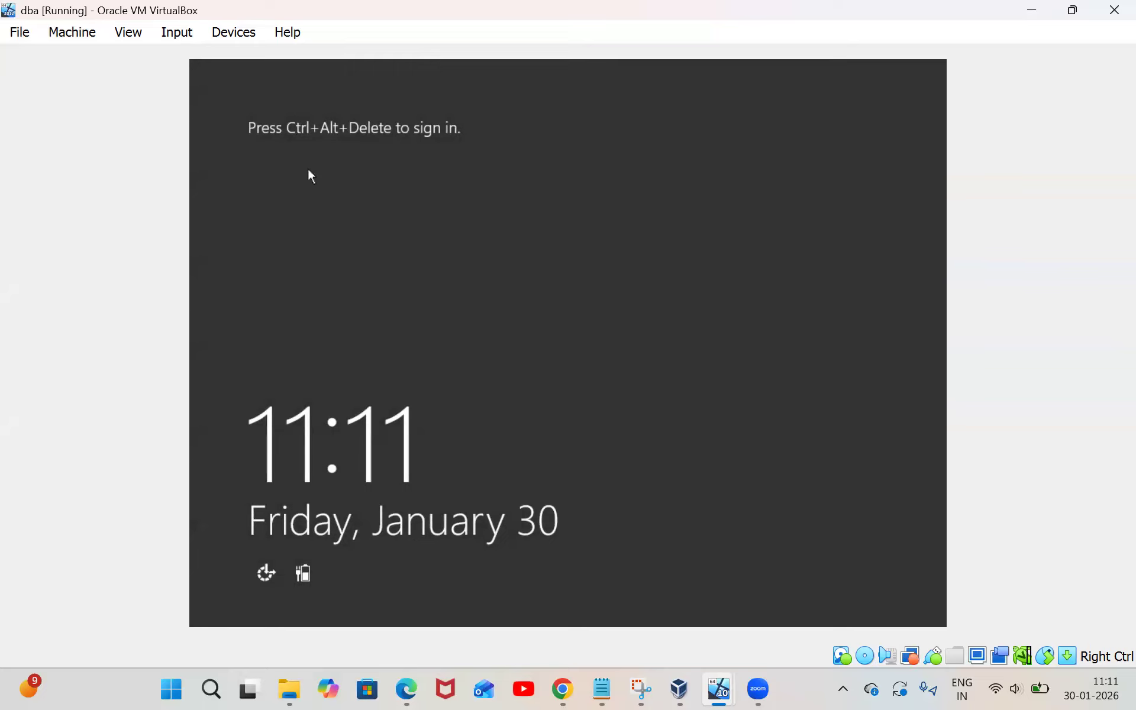
Send Ctrl-Alt-Del through the VM's Input menu and sign in with the Administrator password
{"action": "left_click", "coordinate": [172, 34]}
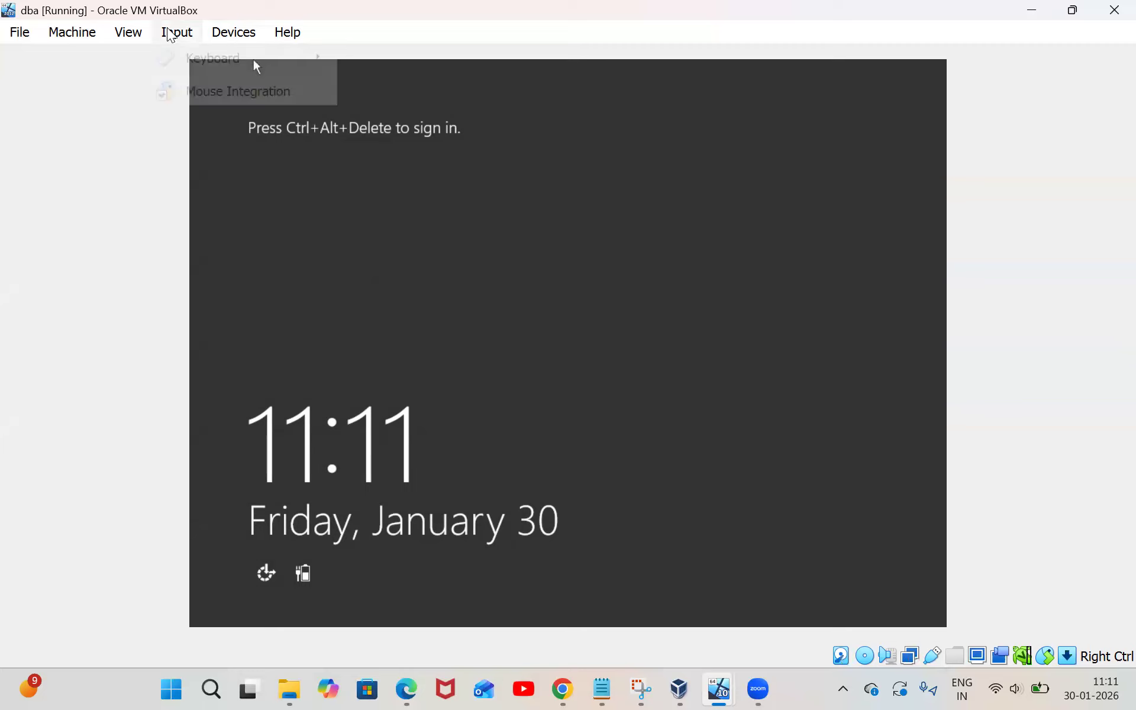
{"action": "mouse_move", "coordinate": [215, 66]}
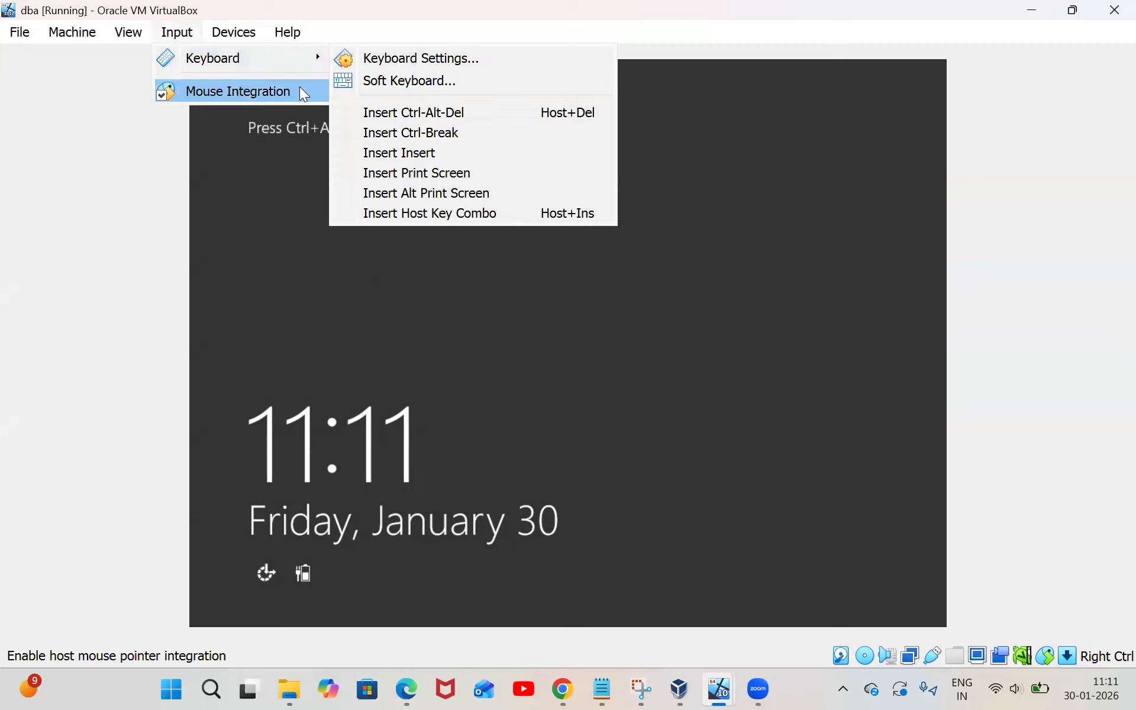
{"action": "left_click", "coordinate": [390, 119]}
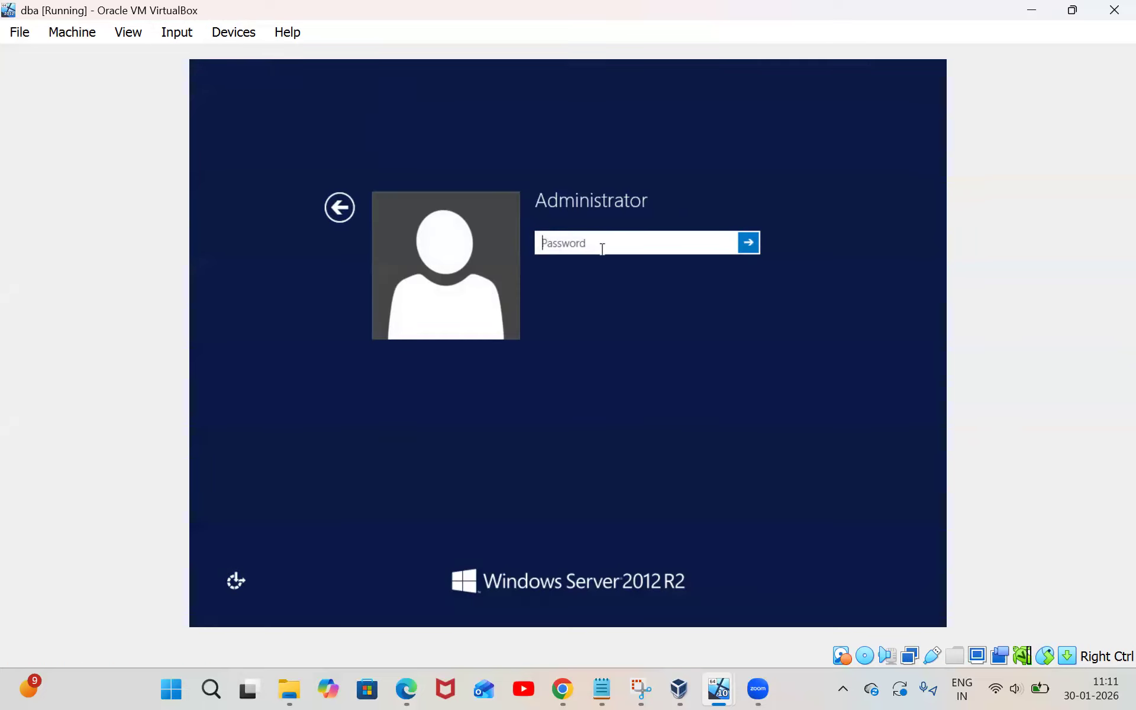
{"action": "key", "text": "Caps_Lock"}
{"action": "type", "text": "•"}
{"action": "key", "text": "Caps_Lock"}
{"action": "type", "text": "•••••"}
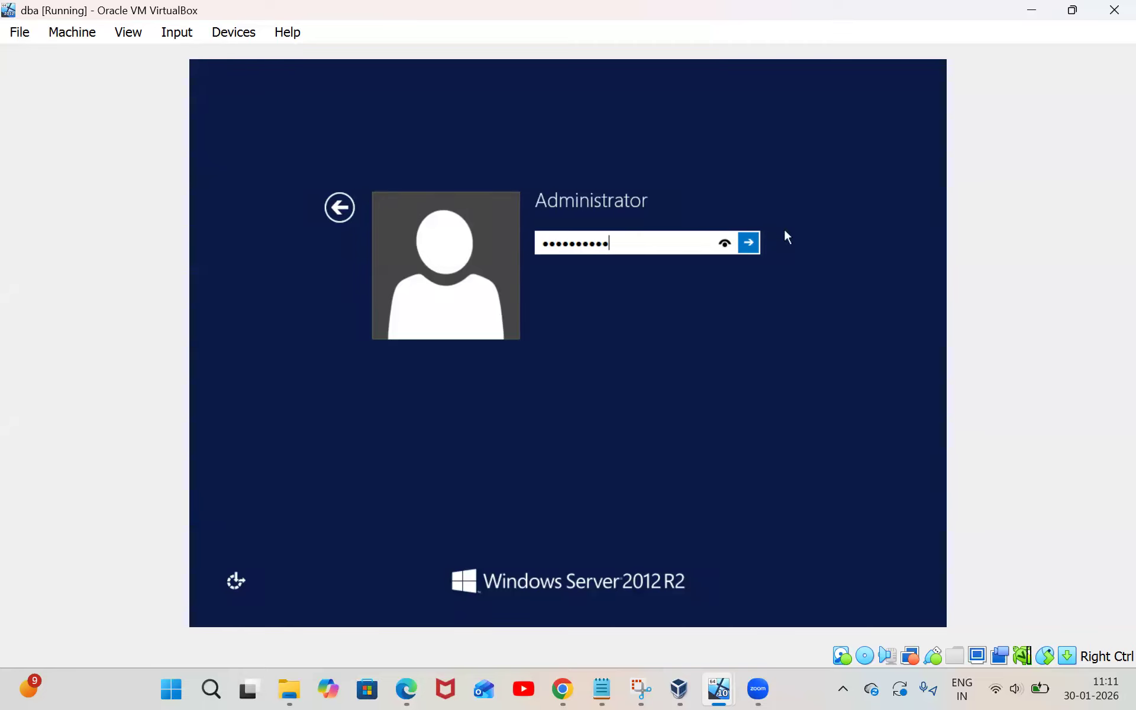
{"action": "left_click", "coordinate": [750, 243]}
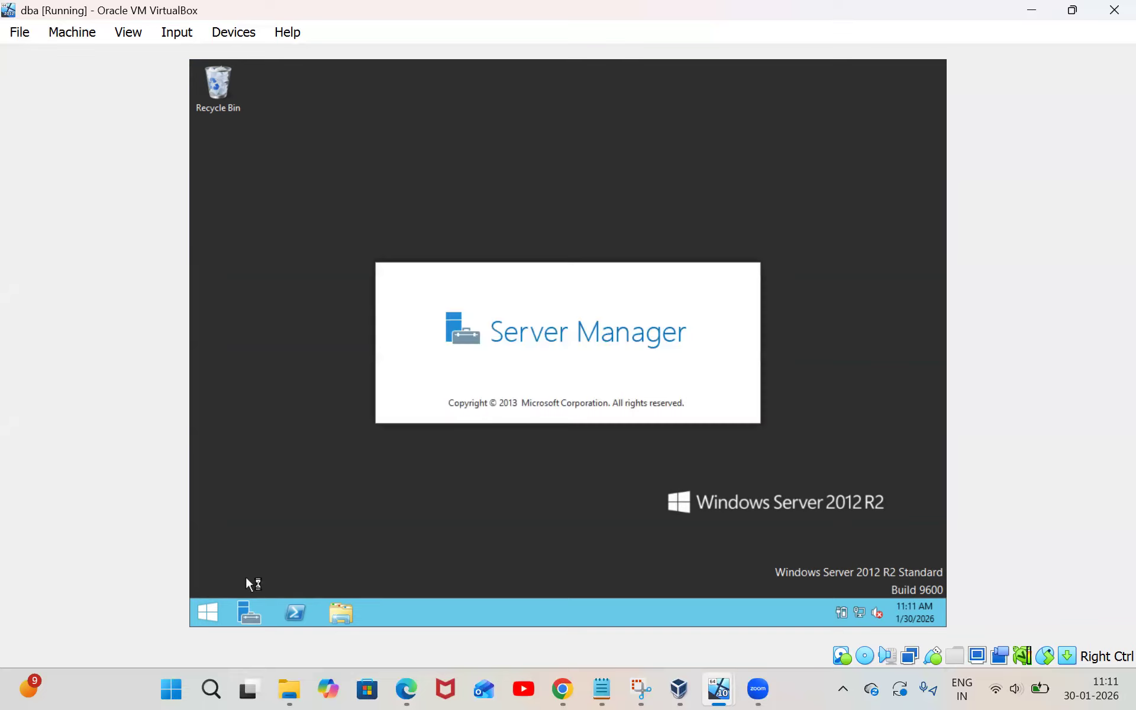
Search the Start screen for 'ssms' and launch Microsoft SQL Server Management Studio 17
{"action": "left_click", "coordinate": [218, 602]}
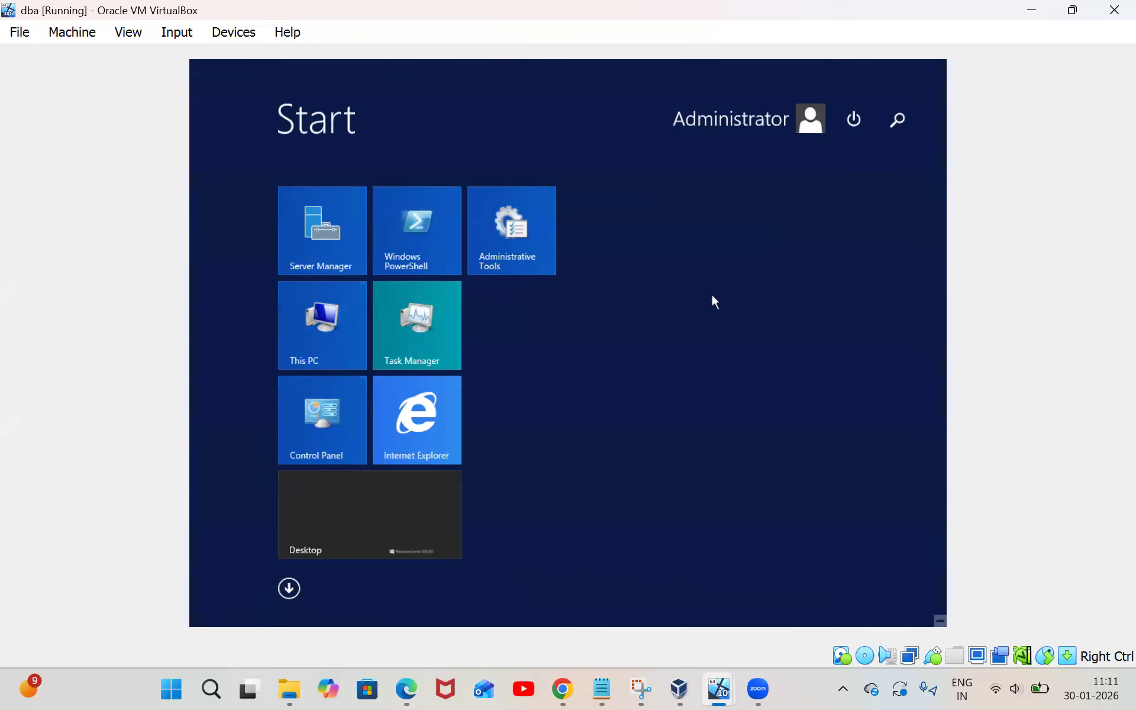
{"action": "left_click", "coordinate": [897, 119]}
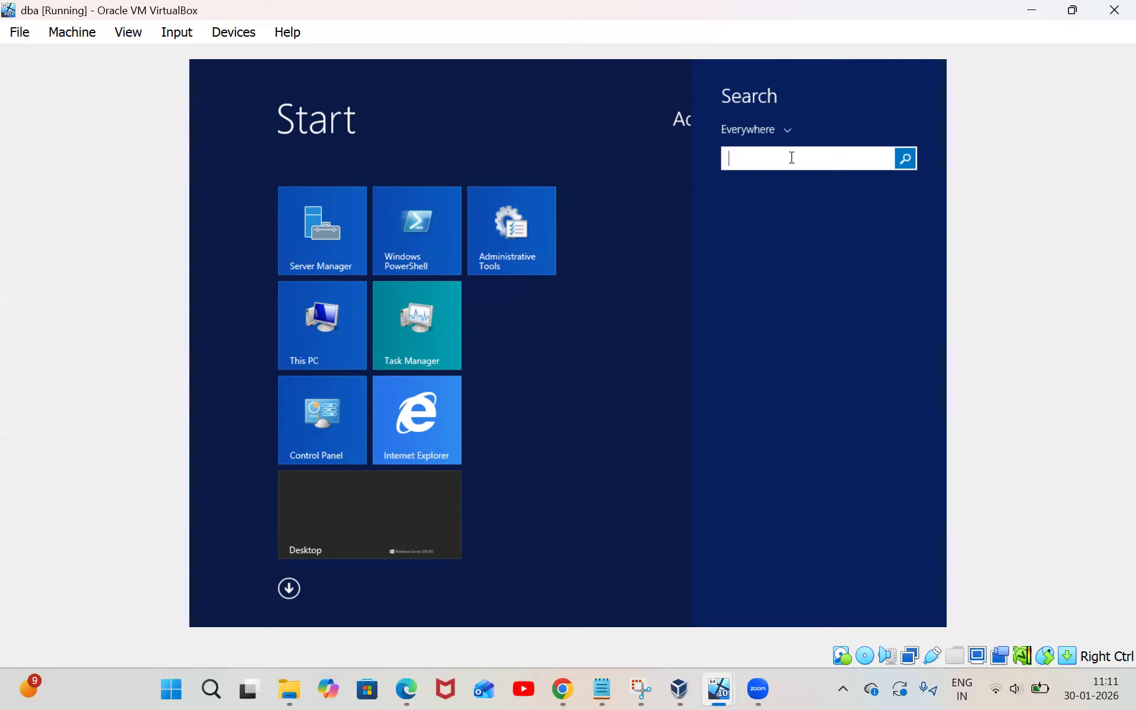
{"action": "type", "text": "ssms"}
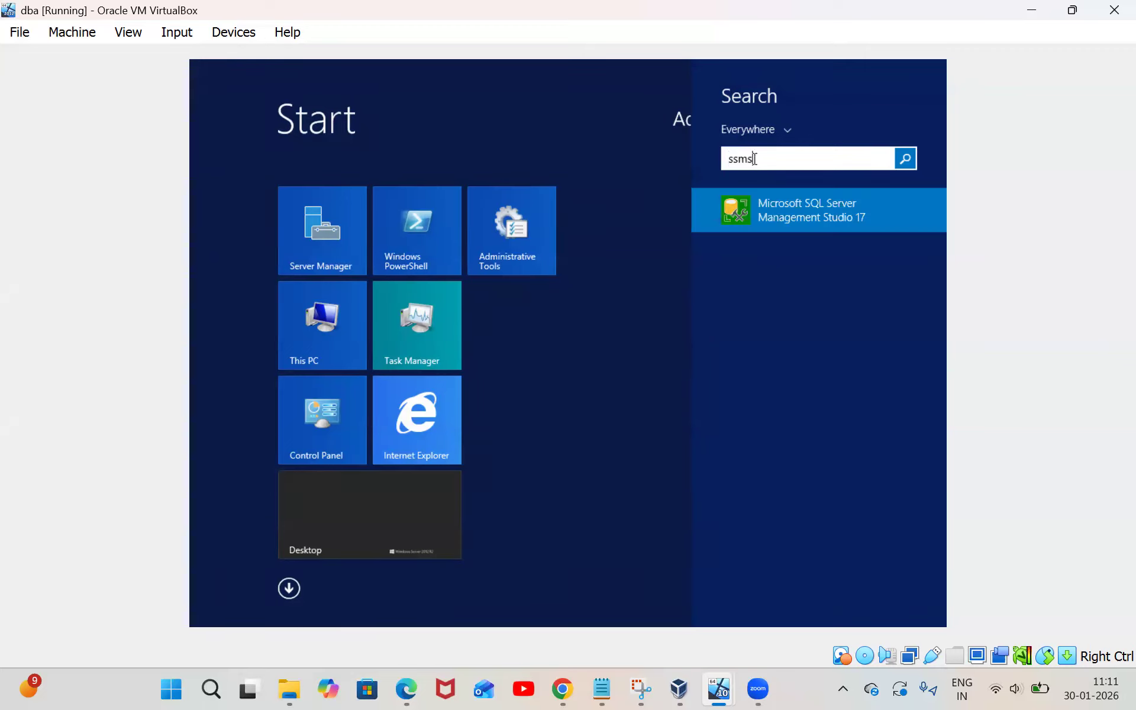
{"action": "left_click", "coordinate": [869, 208]}
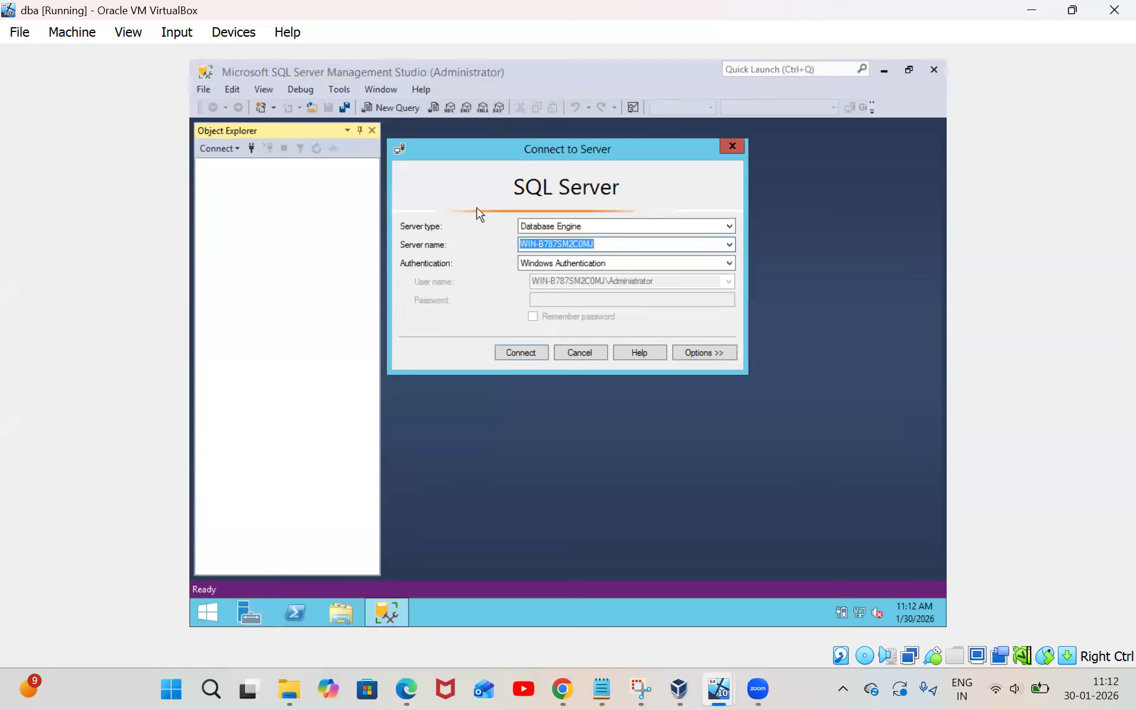
Browse to the local Database Engine server WIN-B787SM2C0MJ, select it, and connect
{"action": "left_click", "coordinate": [730, 249]}
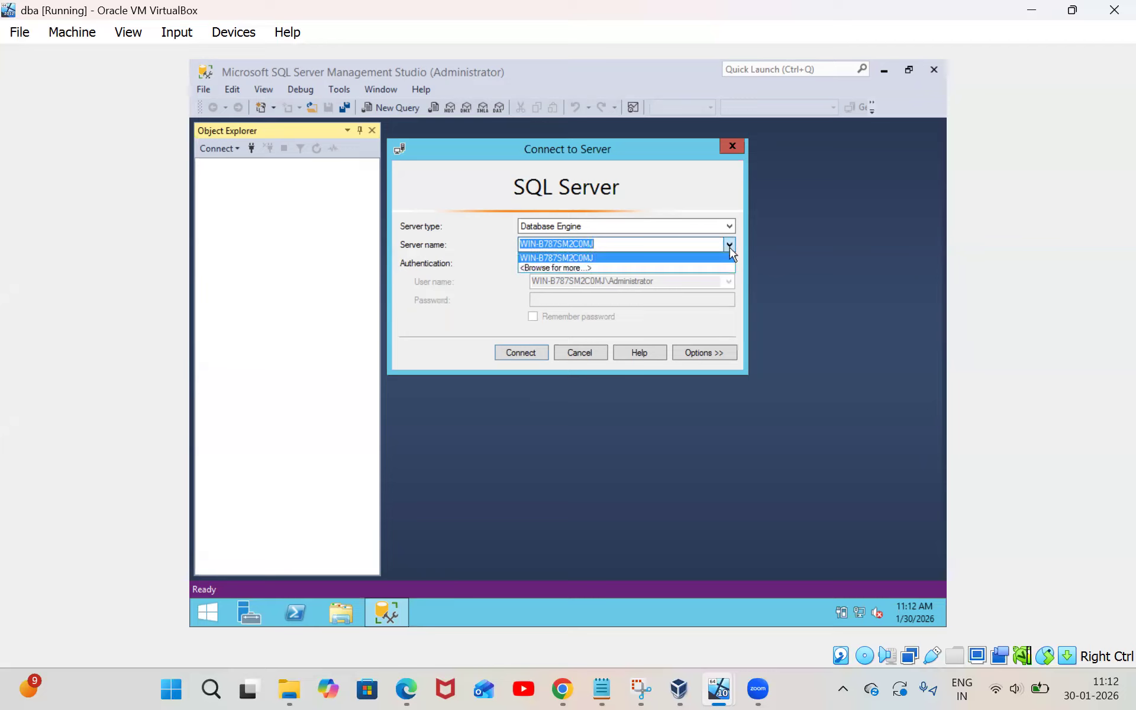
{"action": "left_click", "coordinate": [551, 269]}
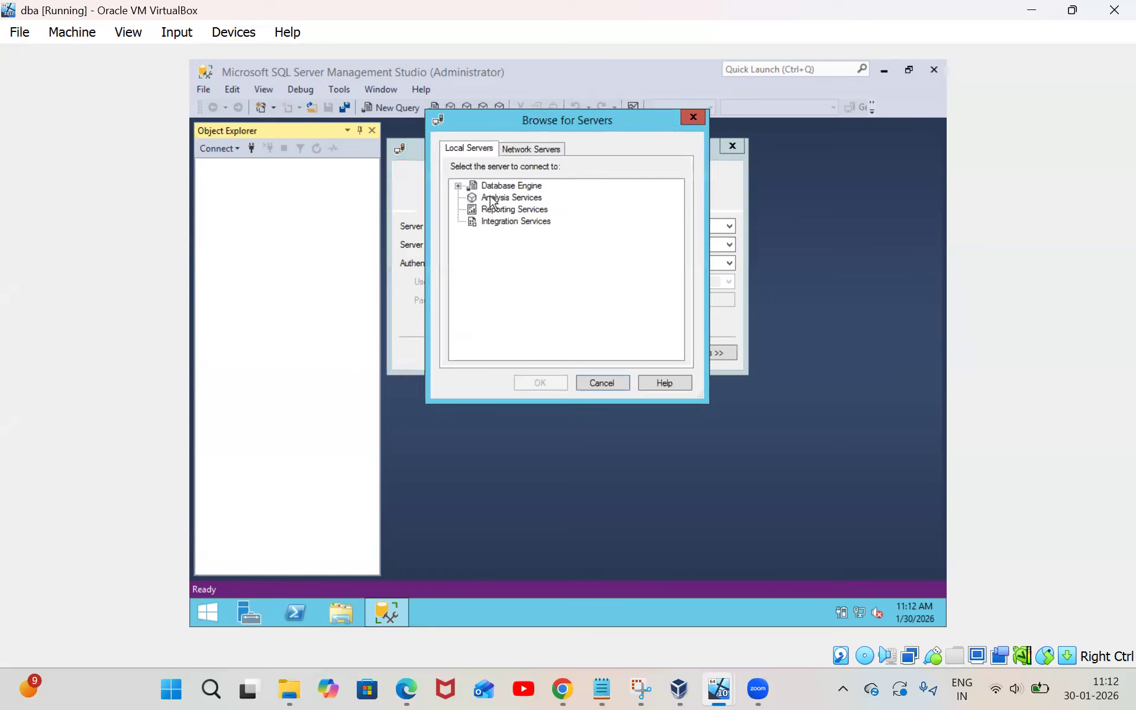
{"action": "left_click", "coordinate": [458, 187]}
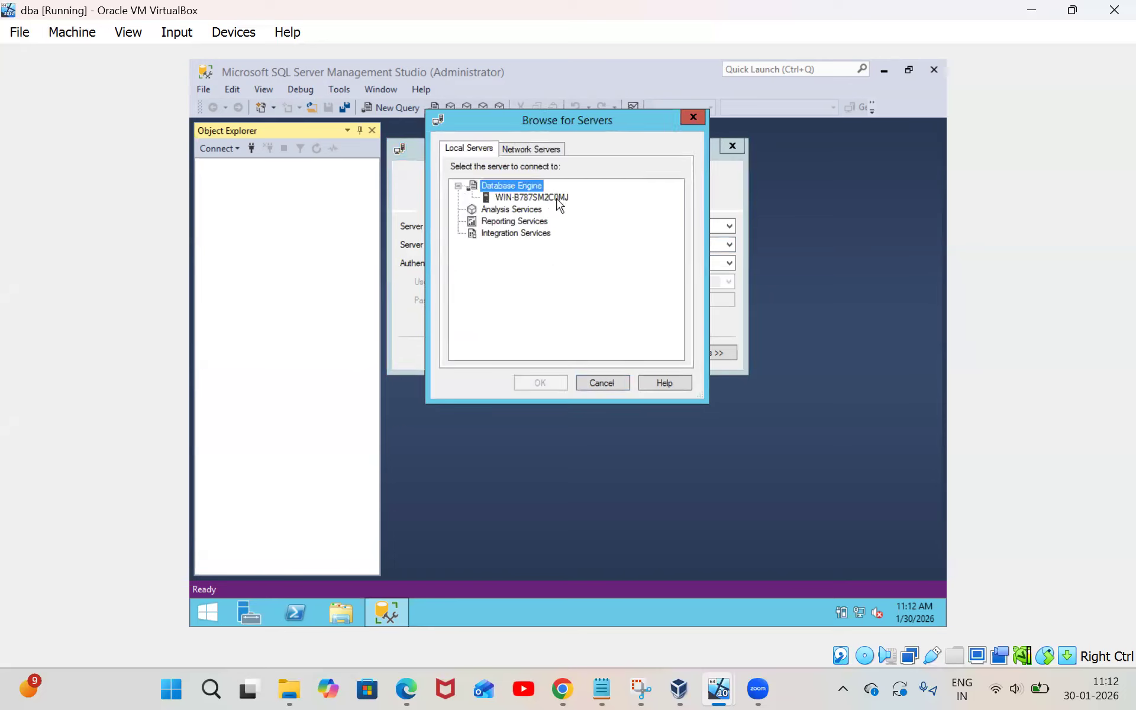
{"action": "left_click", "coordinate": [518, 200]}
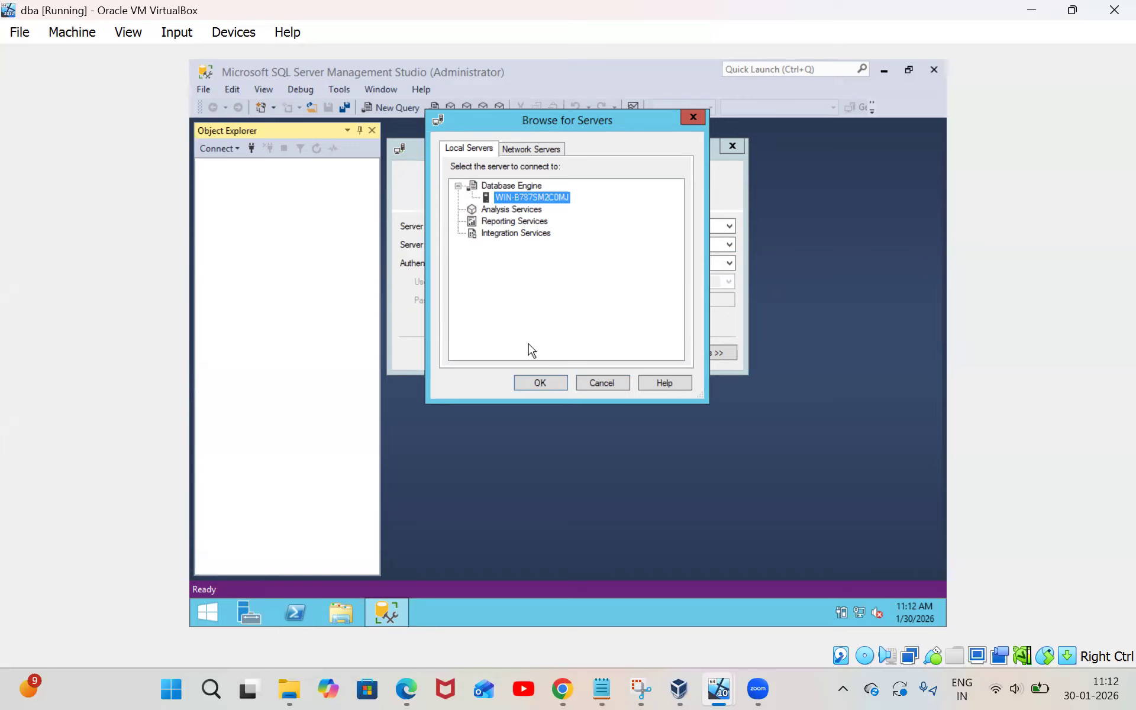
{"action": "left_click", "coordinate": [537, 384]}
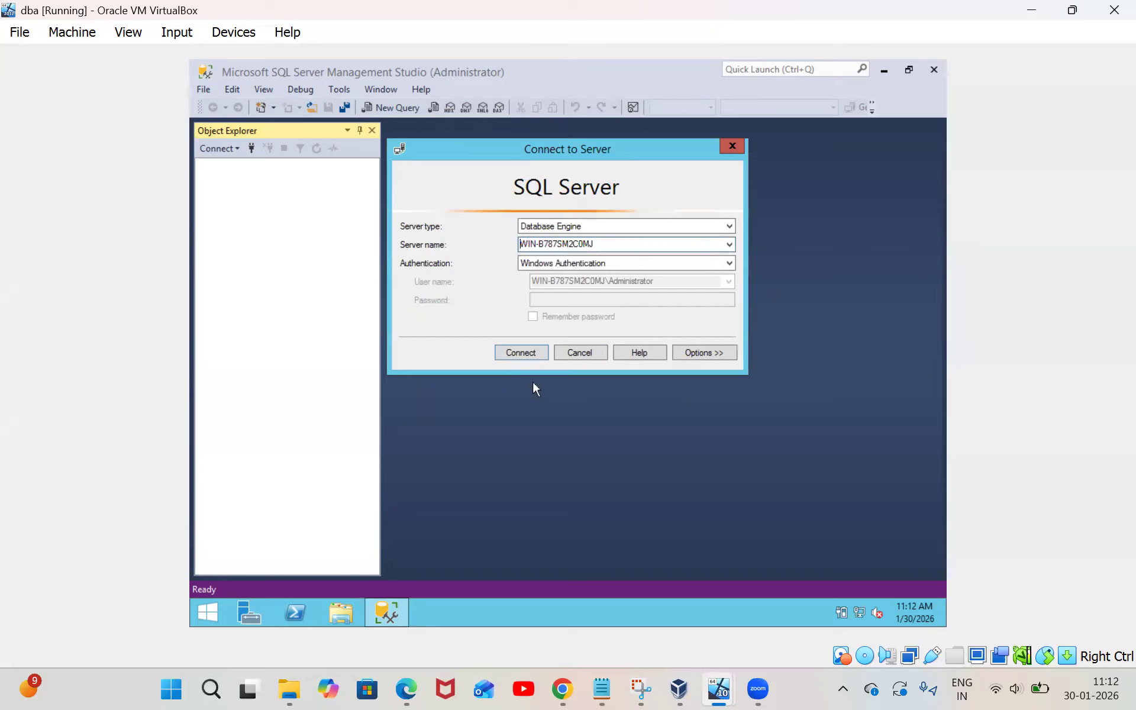
{"action": "left_click", "coordinate": [514, 354]}
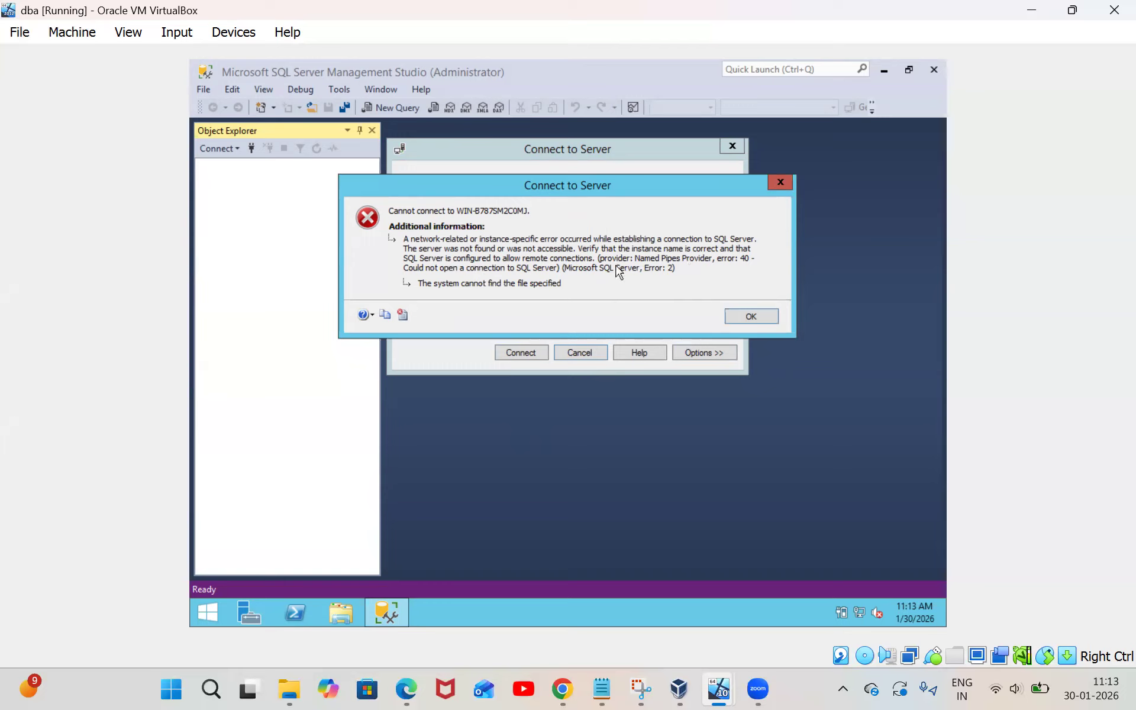
Close the error 40 message about WIN-B787SM2C0MJ being unreachable
{"action": "left_click", "coordinate": [751, 317]}
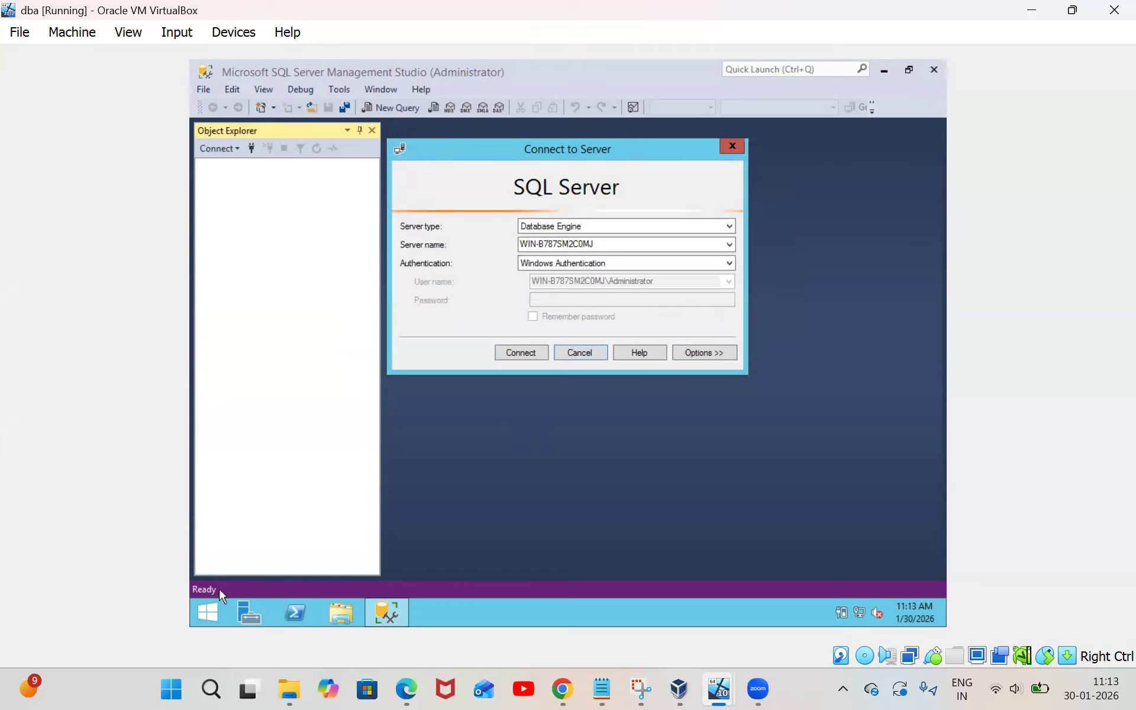
Open the Services console via a 'services' search and jump to the S entries
{"action": "left_click", "coordinate": [217, 619]}
{"action": "type", "text": "ser"}
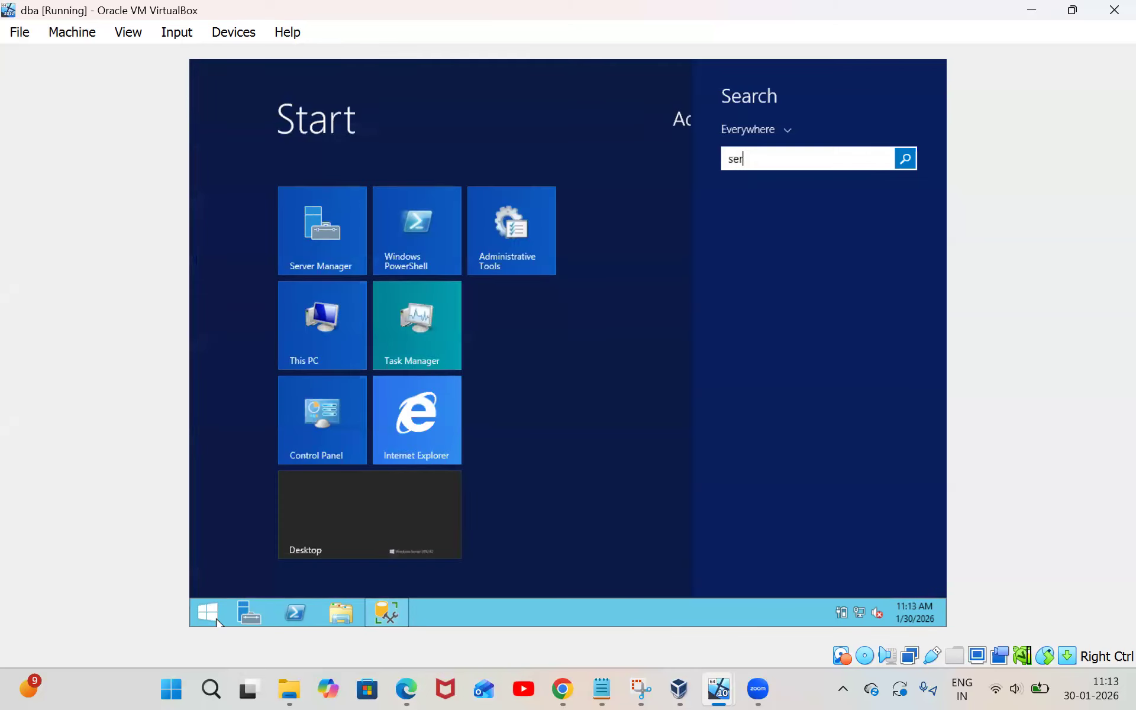
{"action": "type", "text": "vices"}
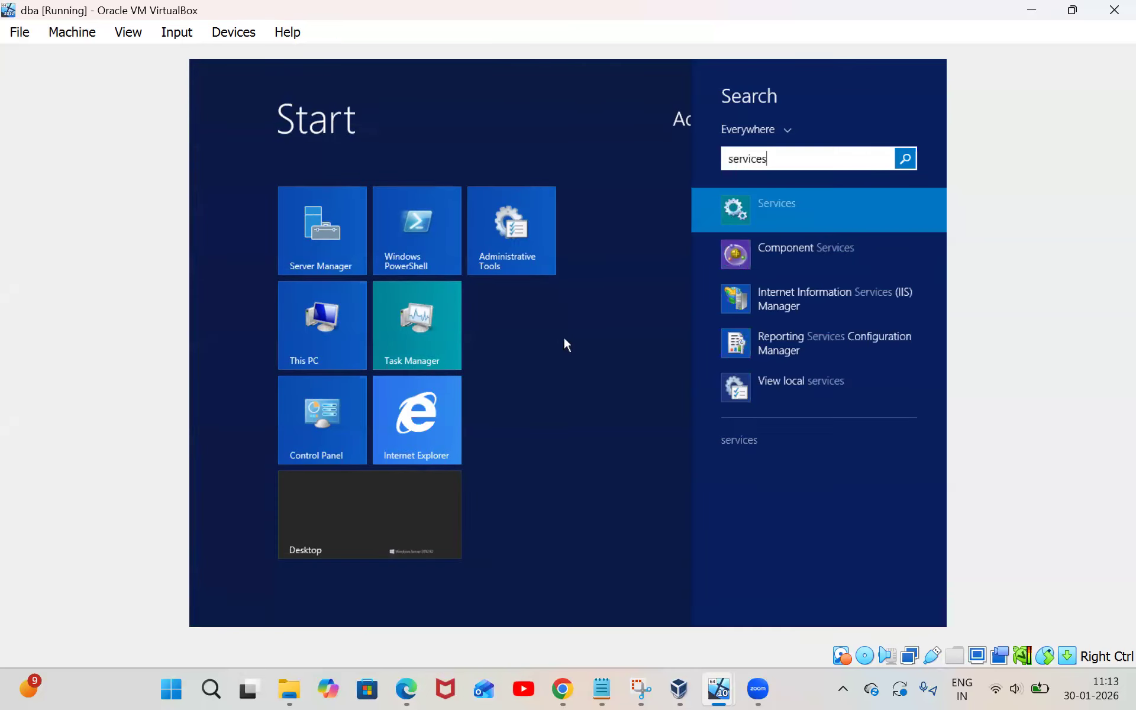
{"action": "left_click", "coordinate": [785, 222]}
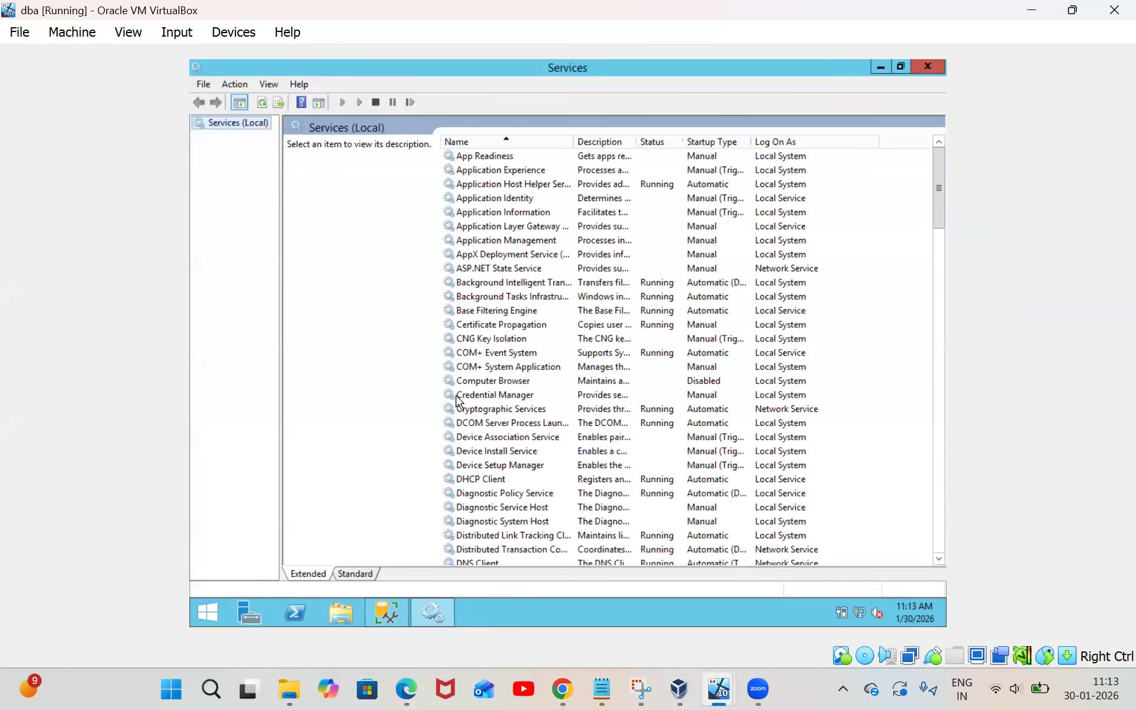
{"action": "left_click", "coordinate": [529, 370]}
{"action": "key", "text": "s"}
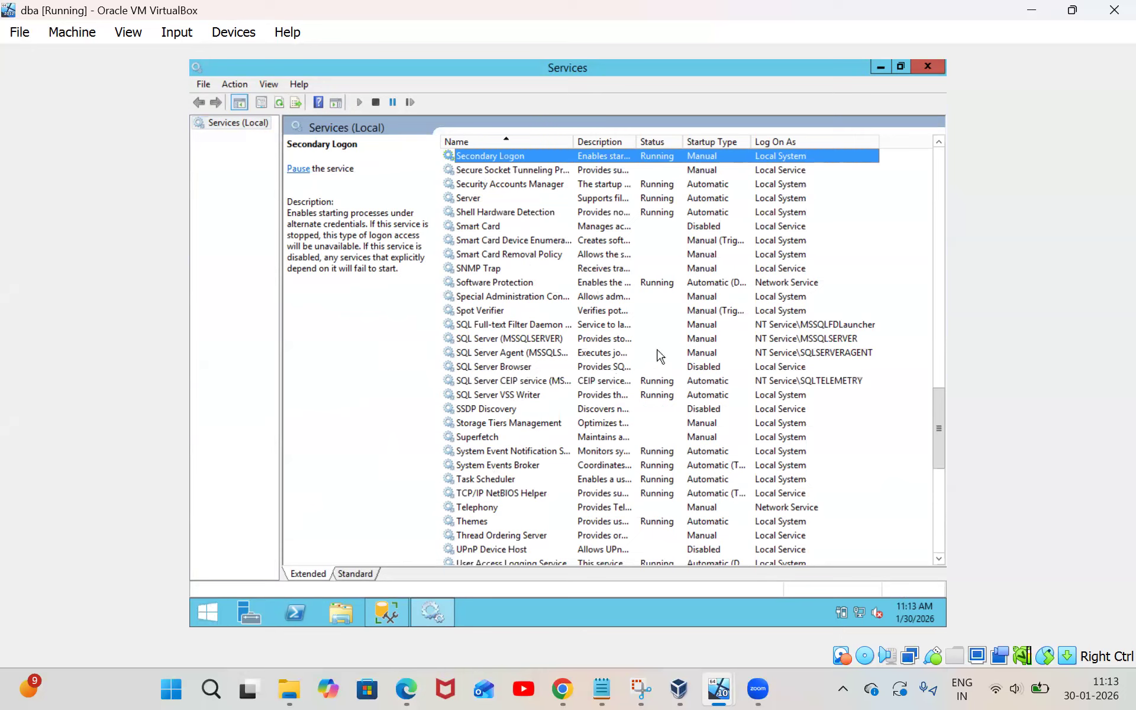
Start the SQL Server (MSSQLSERVER) and SQL Server Agent services
{"action": "left_click", "coordinate": [505, 340]}
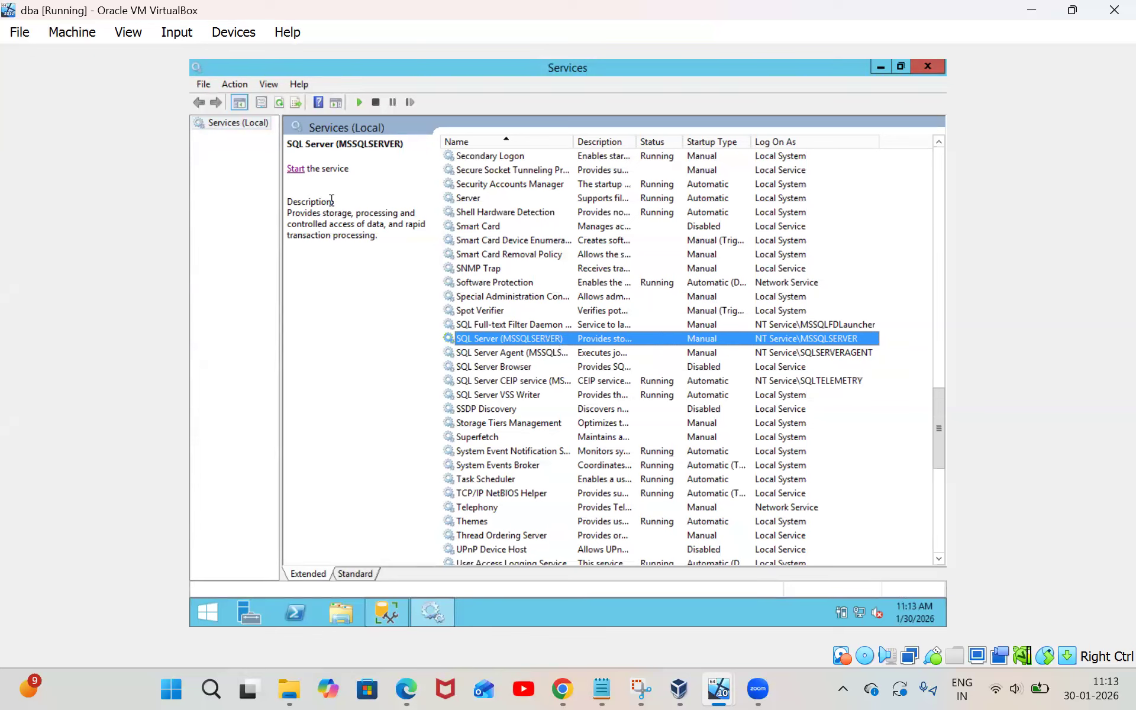
{"action": "left_click", "coordinate": [295, 170]}
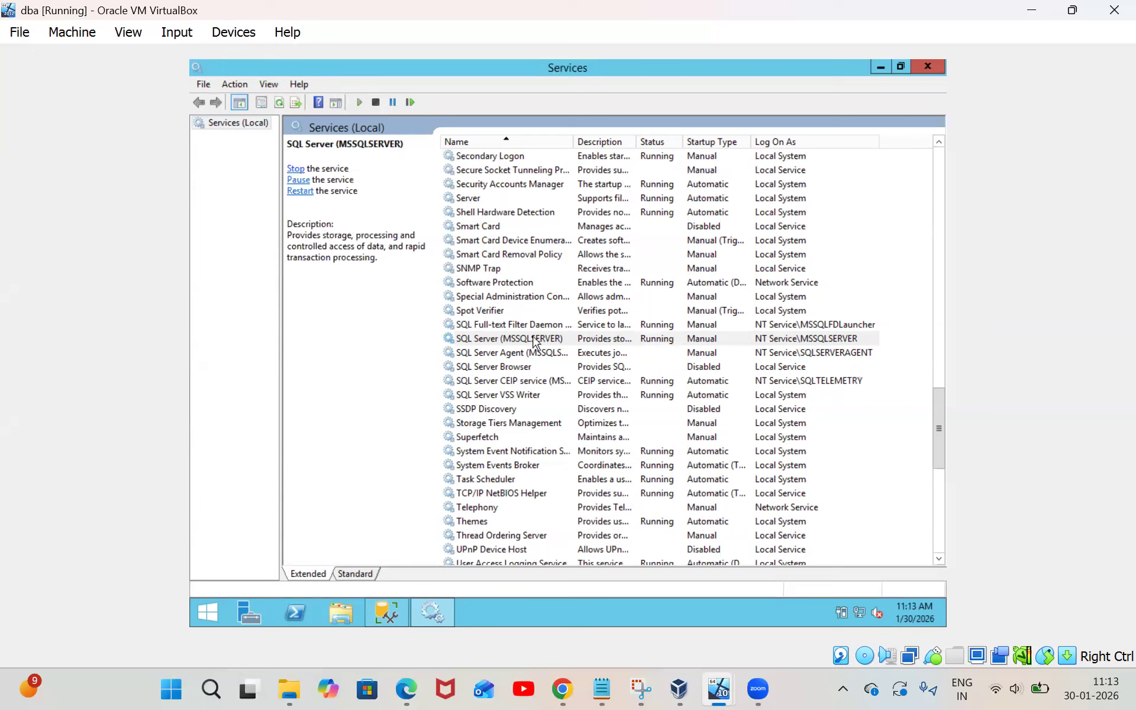
{"action": "left_click", "coordinate": [524, 355]}
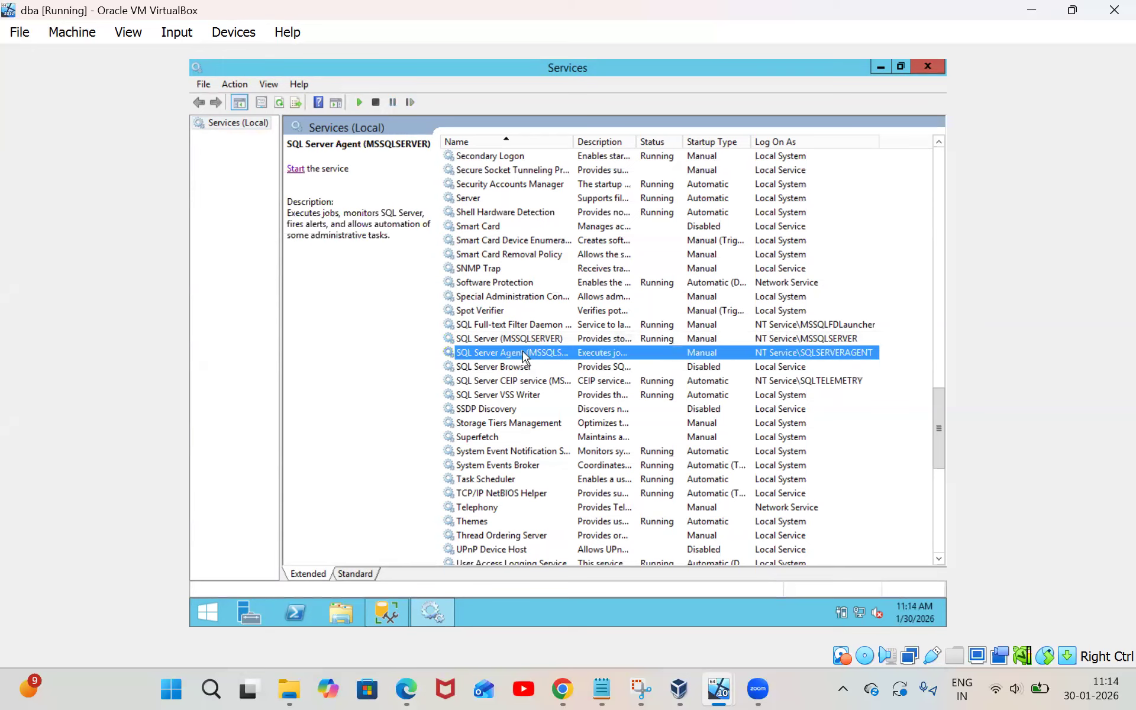
{"action": "left_click", "coordinate": [295, 170]}
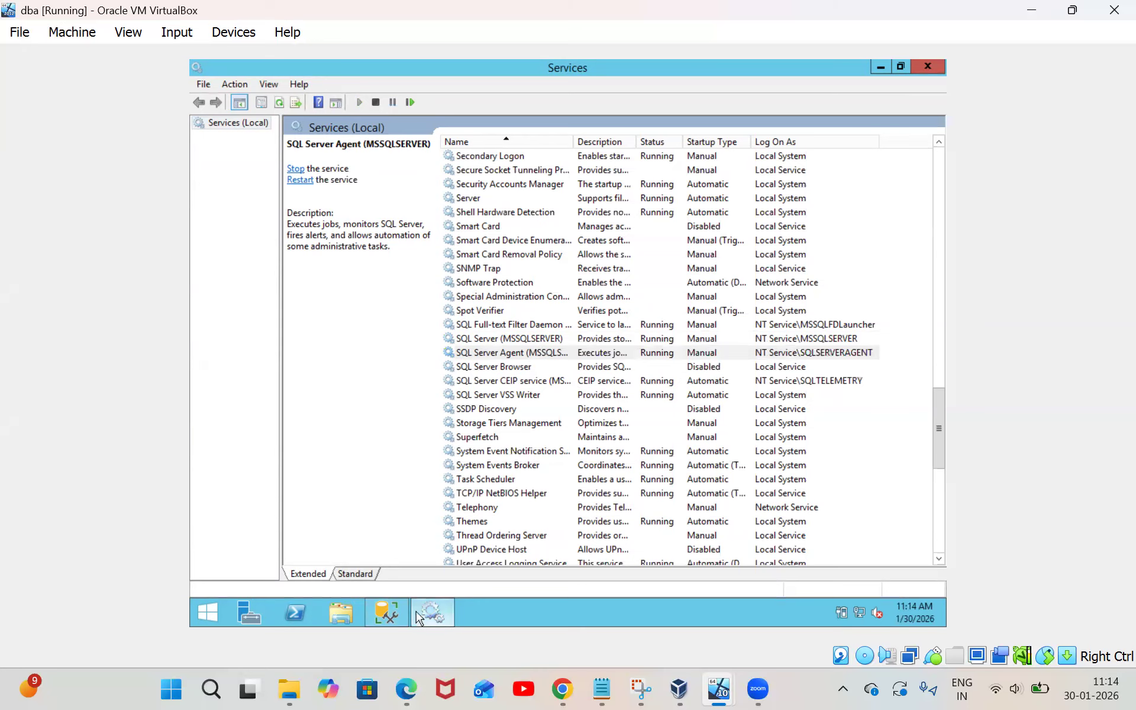
Bring Management Studio forward and connect to the local server WIN-B787SM2C0MJ
{"action": "mouse_move", "coordinate": [388, 617]}
{"action": "left_click", "coordinate": [374, 517]}
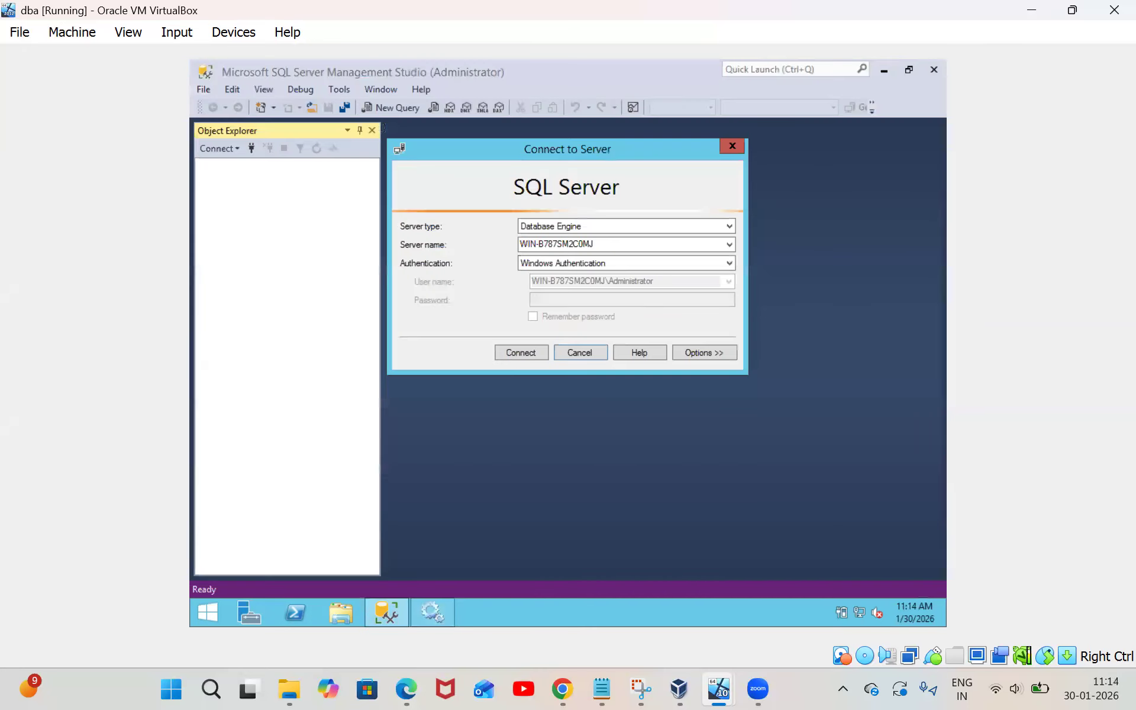
{"action": "left_click", "coordinate": [510, 353]}
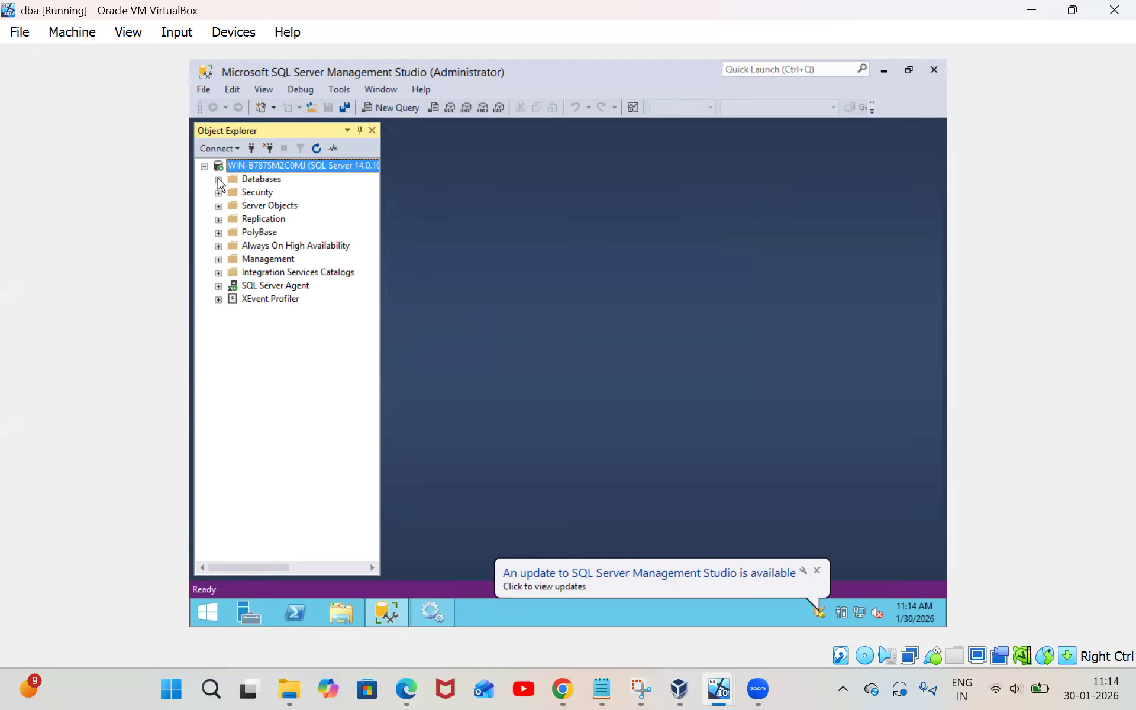
Widen Object Explorer, browse Databases, System Databases and Security, then collapse the server node
{"action": "left_click_drag", "start_coordinate": [381, 181], "coordinate": [538, 201]}
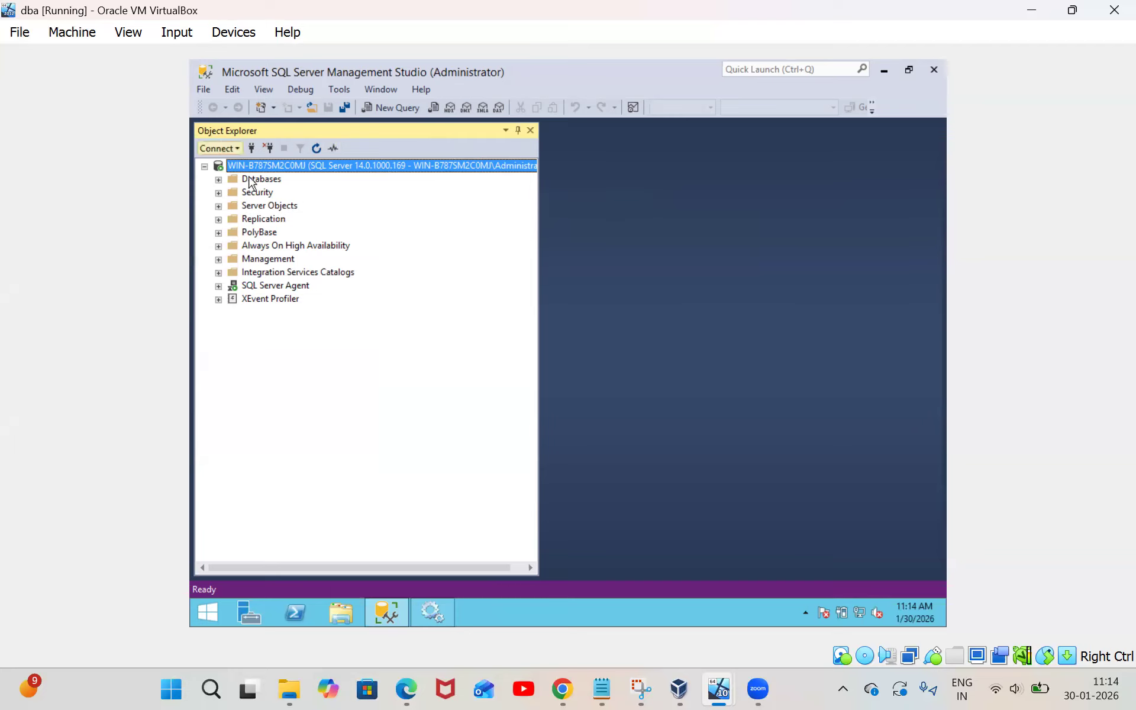
{"action": "left_click", "coordinate": [219, 180]}
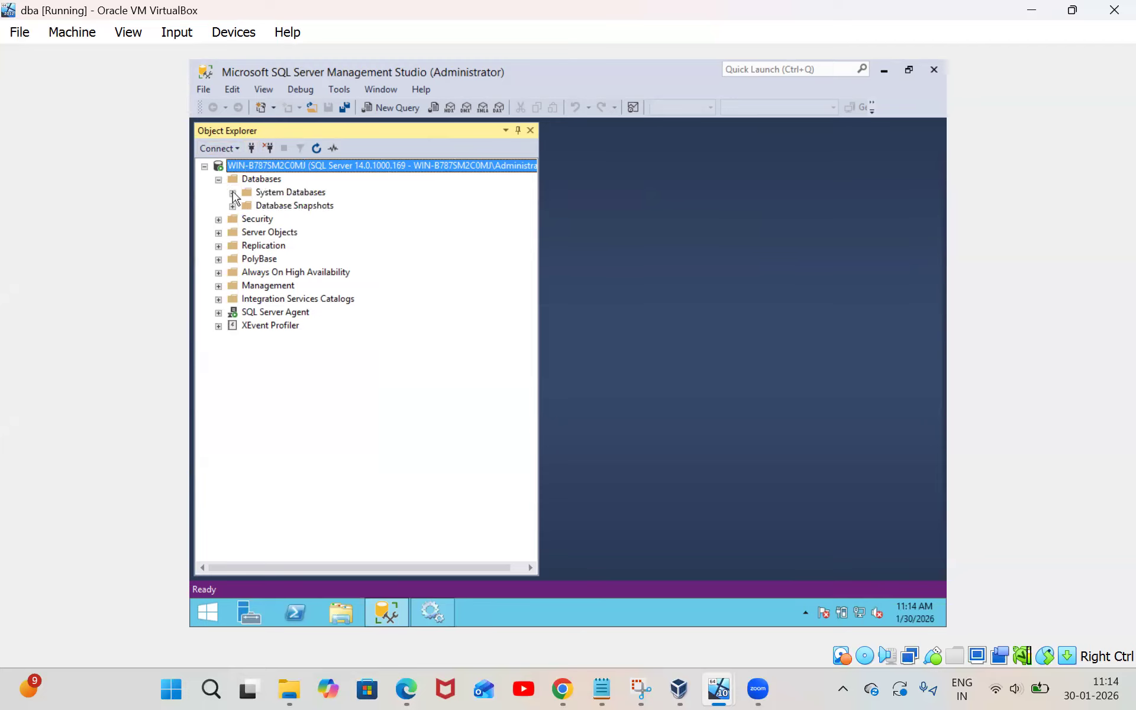
{"action": "left_click", "coordinate": [233, 193]}
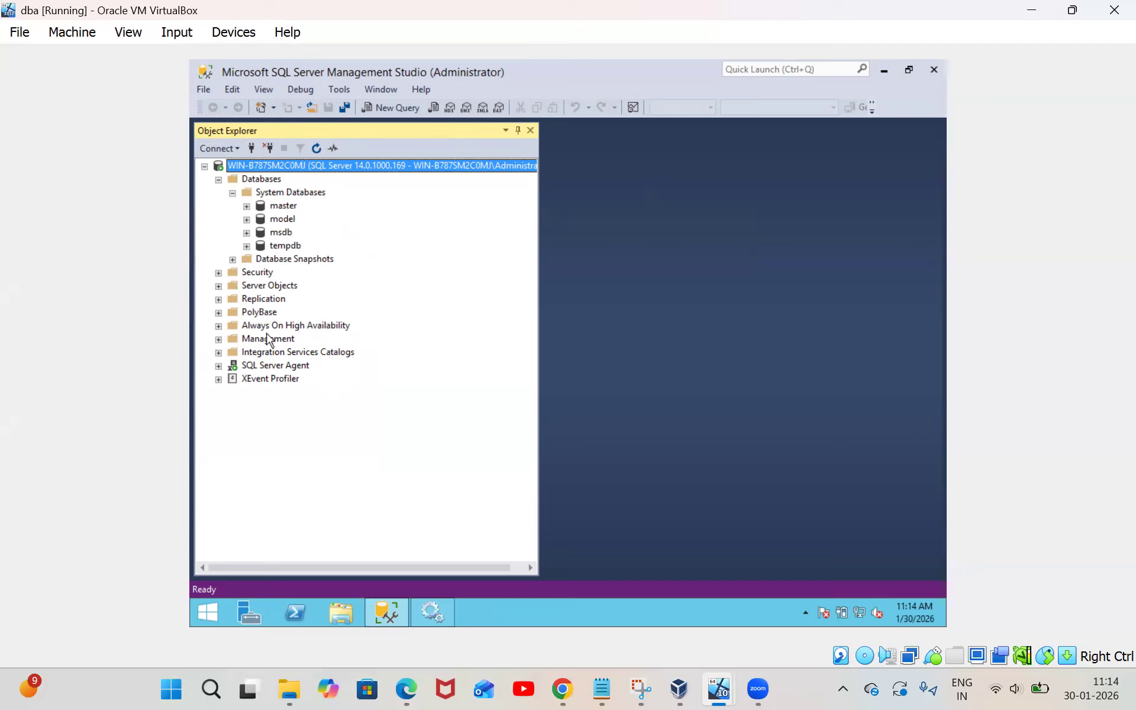
{"action": "left_click", "coordinate": [219, 272]}
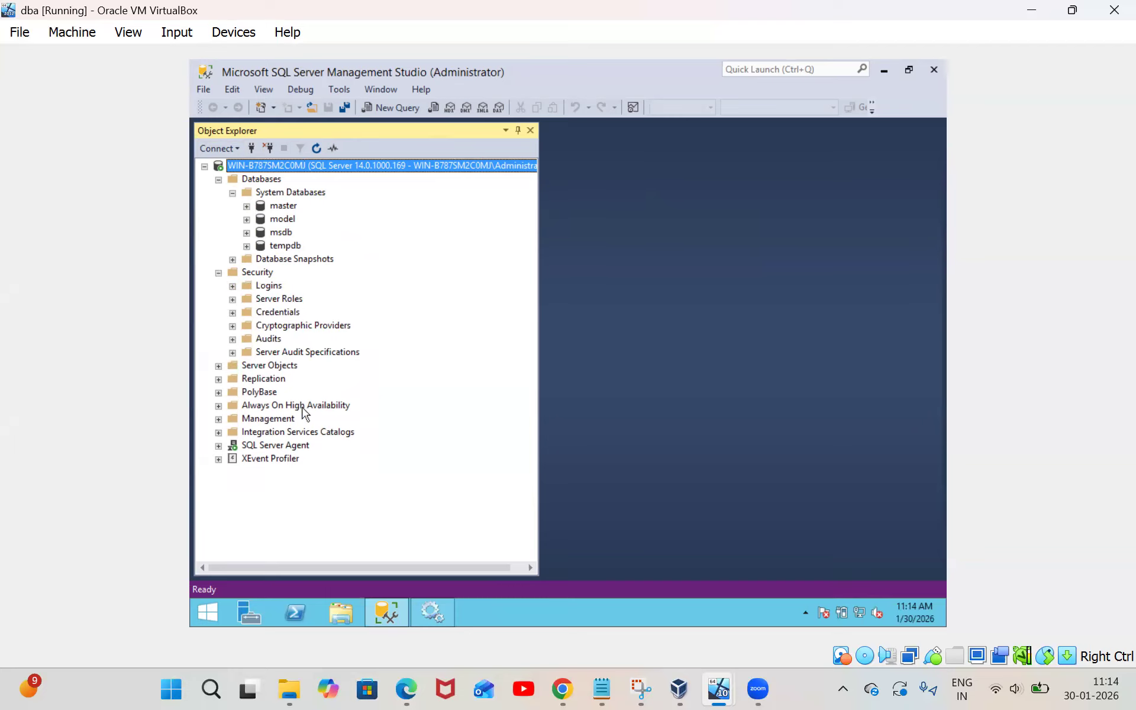
{"action": "left_click", "coordinate": [205, 167]}
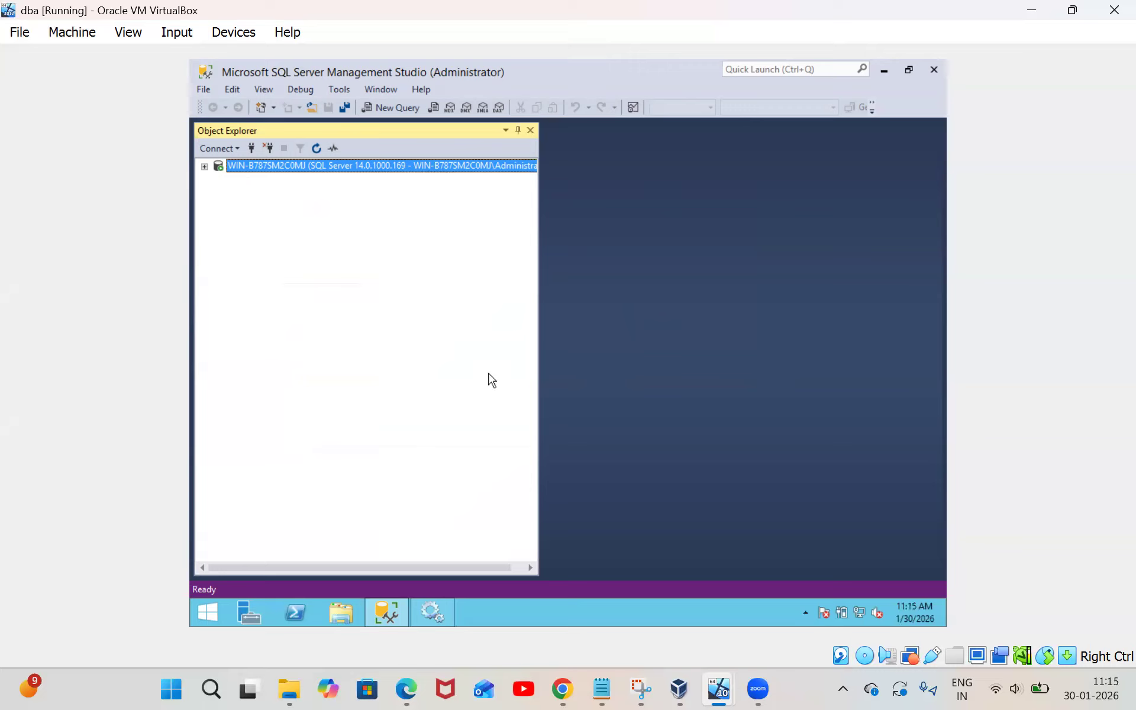
Disconnect, then reconnect to the WIN-B787SM2C0MJ Database Engine using Windows Authentication
{"action": "left_click", "coordinate": [273, 150]}
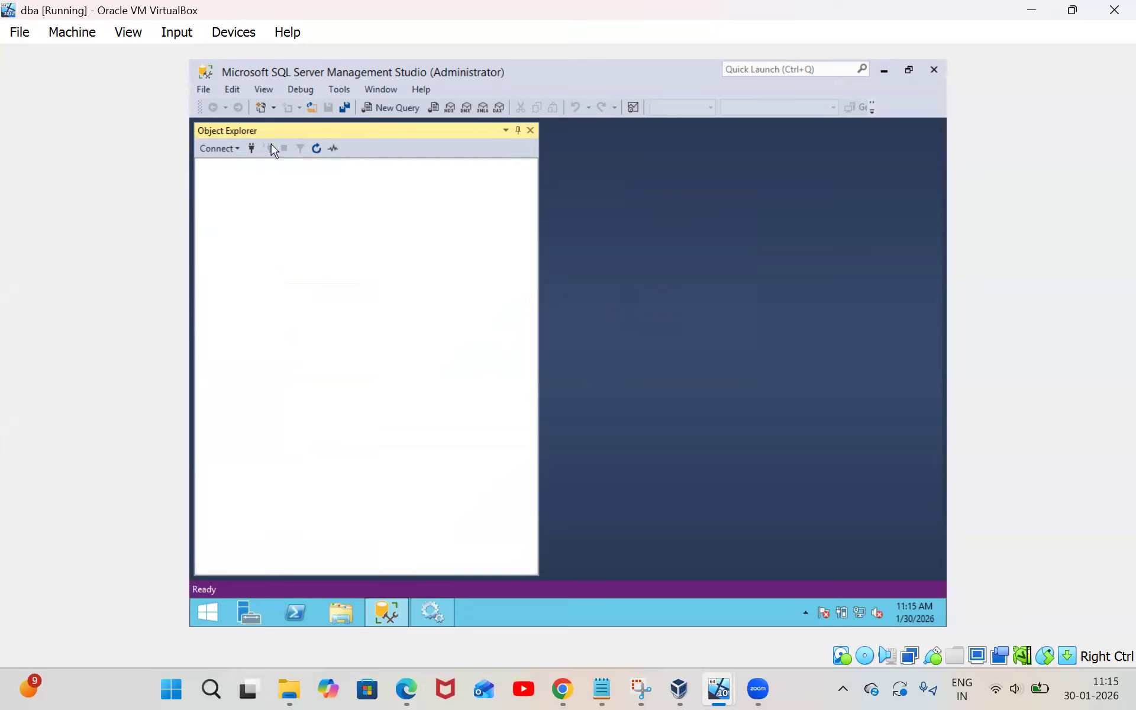
{"action": "left_click", "coordinate": [229, 150]}
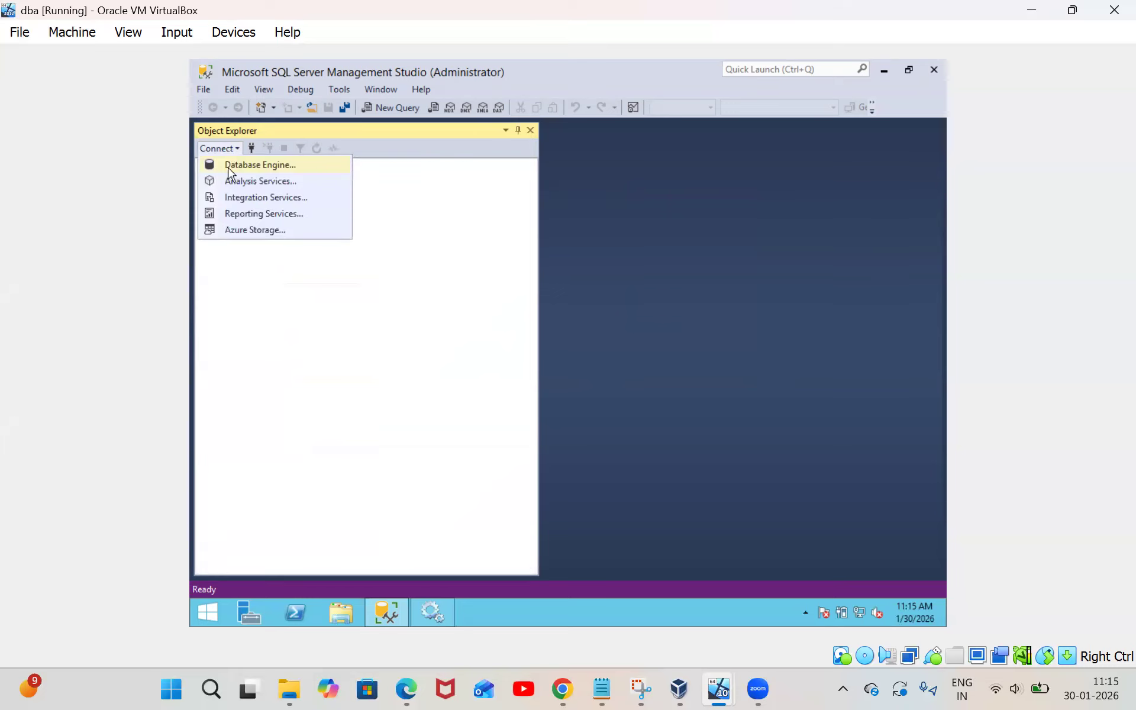
{"action": "left_click", "coordinate": [229, 171]}
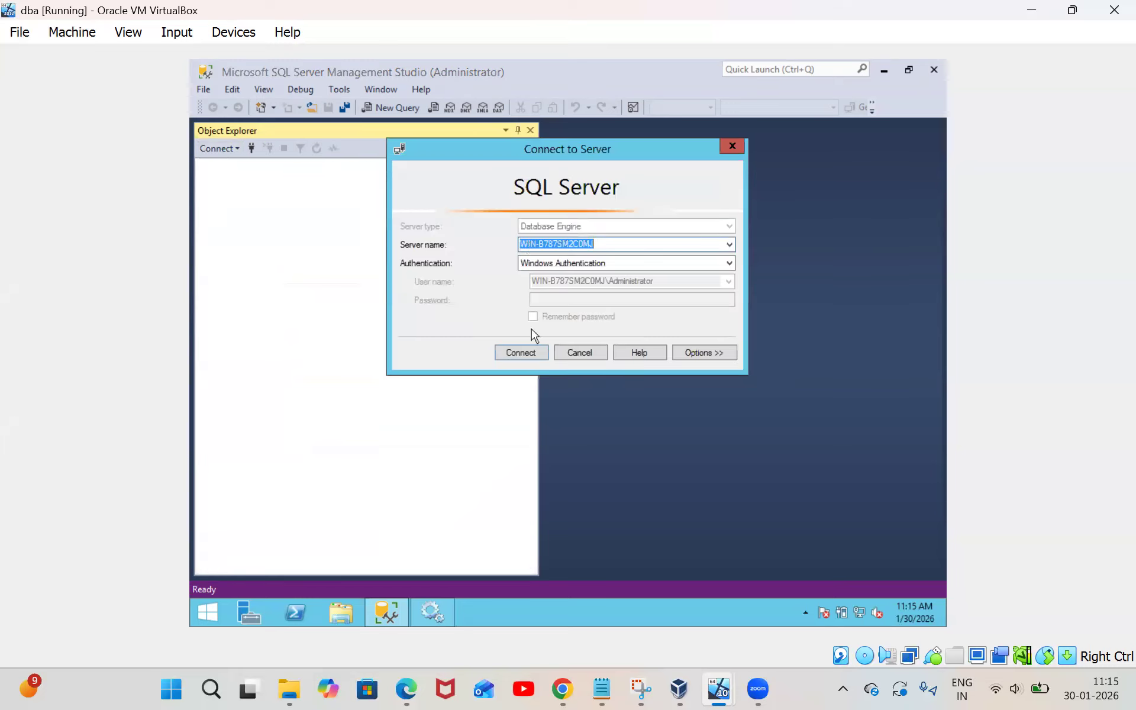
{"action": "left_click", "coordinate": [728, 265]}
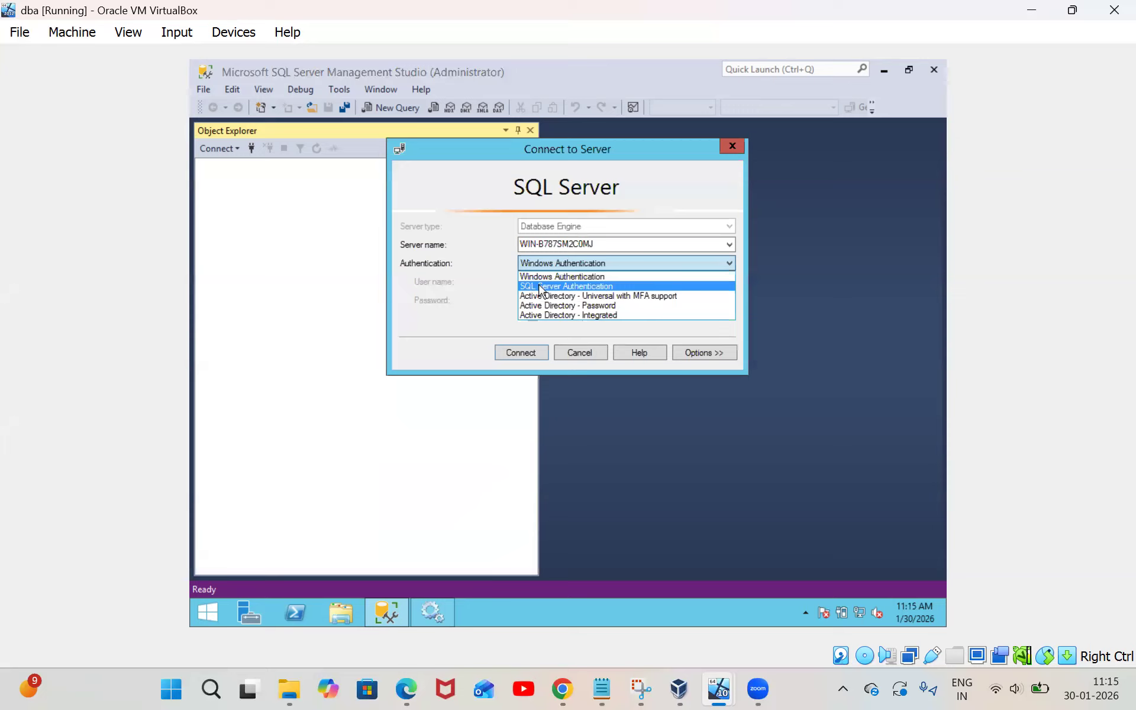
{"action": "left_click", "coordinate": [730, 267]}
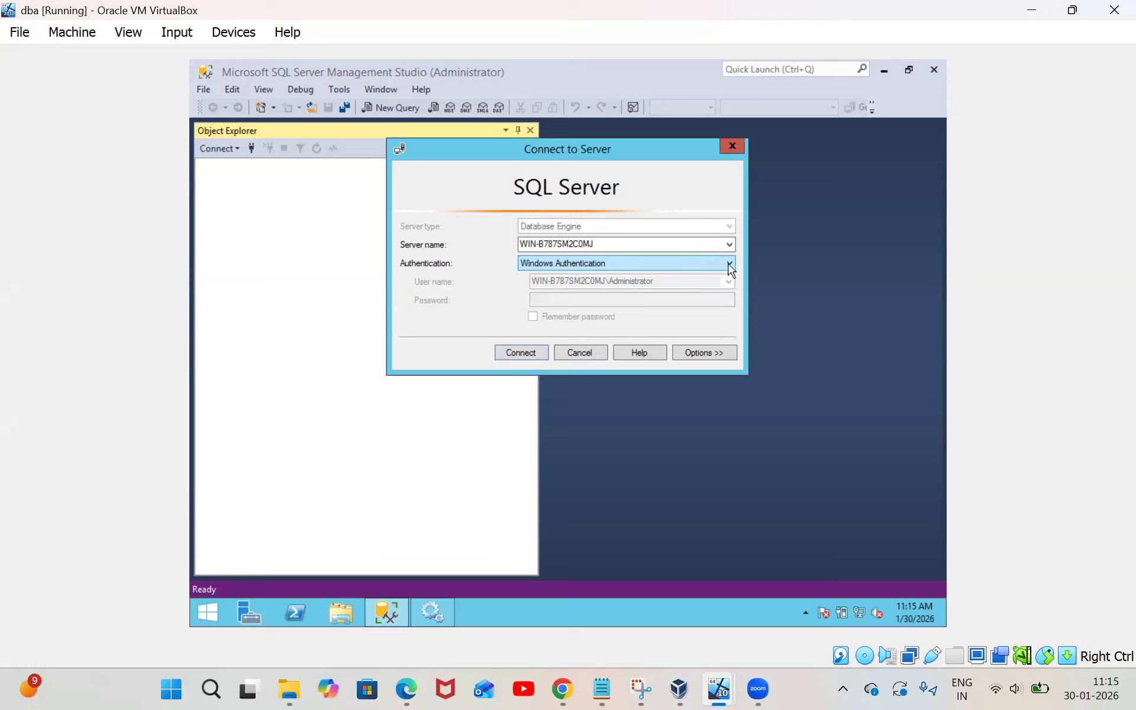
{"action": "left_click", "coordinate": [518, 354]}
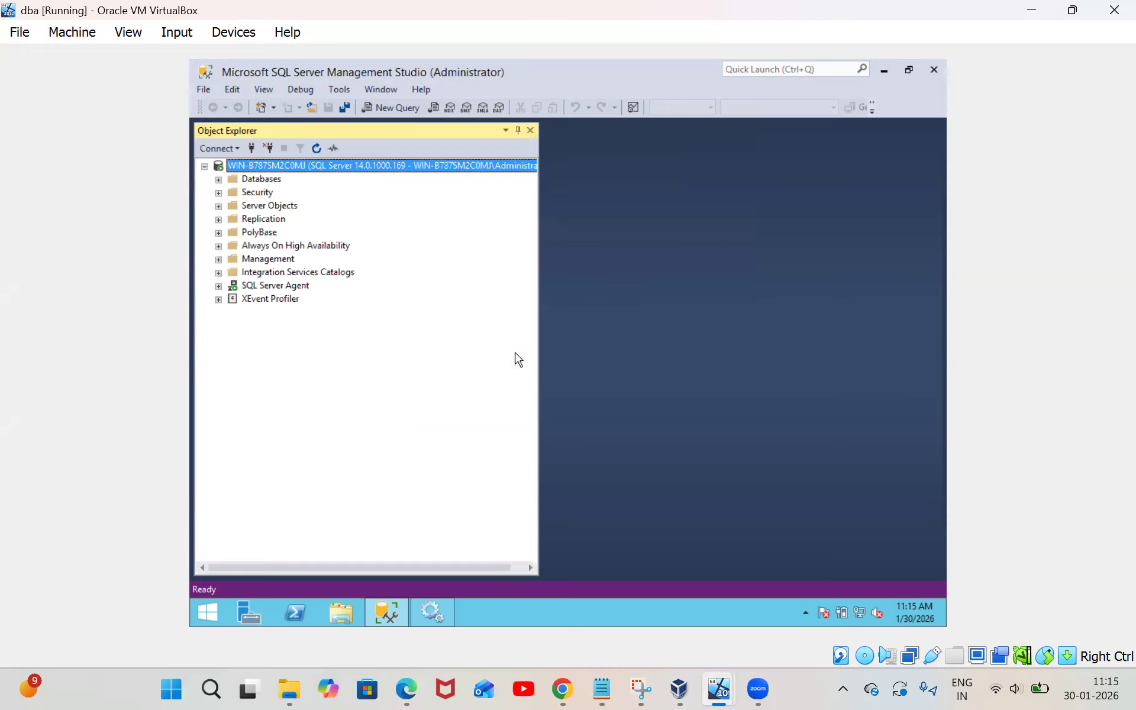